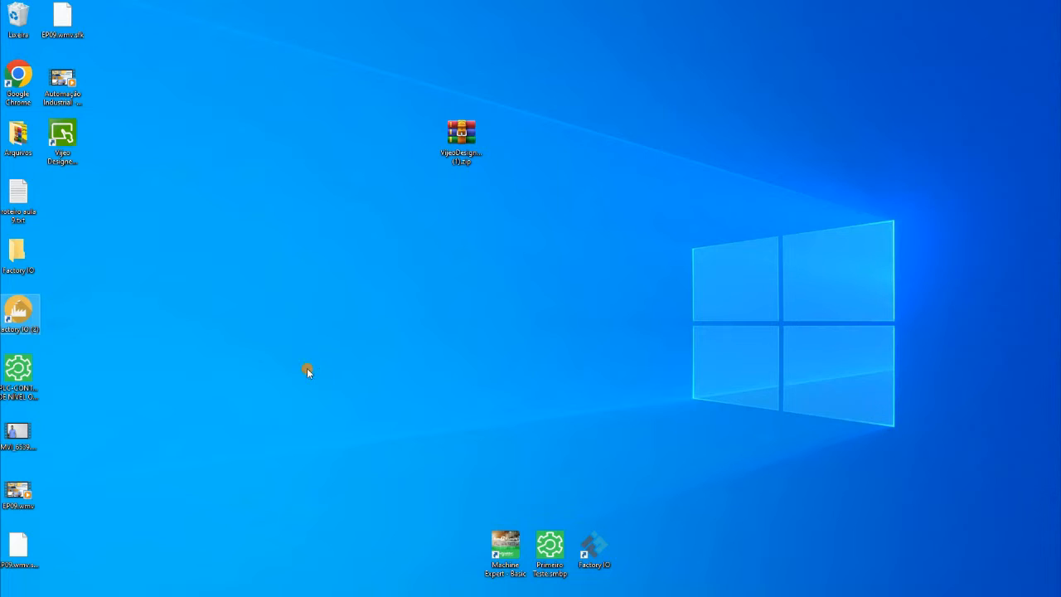
Step: Open Vijeo Designer Basic and start a new single-target project named "IHM Sistema Controle Nivel ON_OF"
double_click(65, 141)
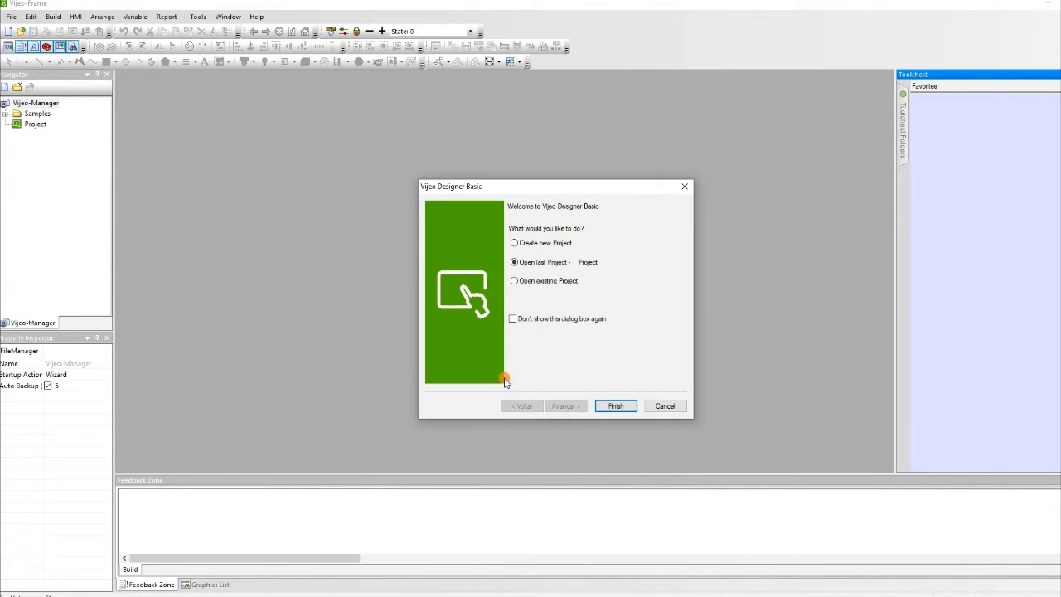
click(517, 244)
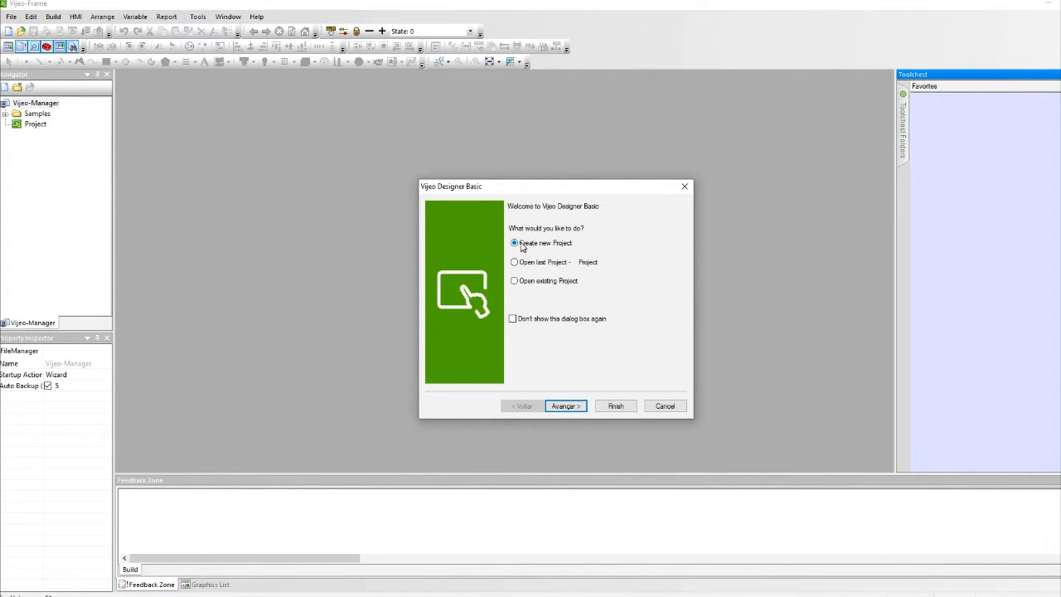
click(567, 406)
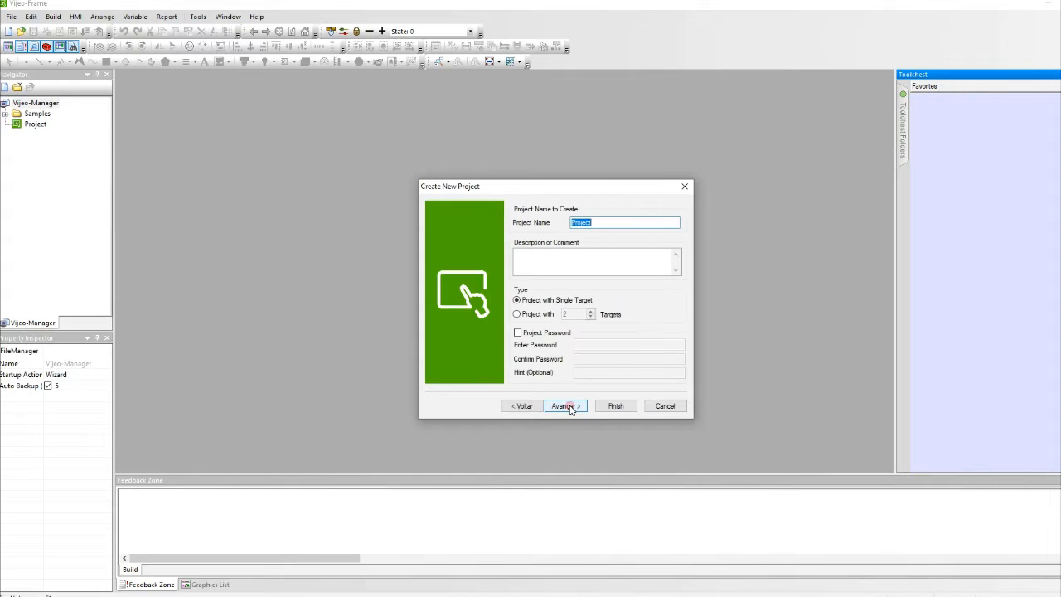
click(580, 224)
drag(600, 221, 529, 223)
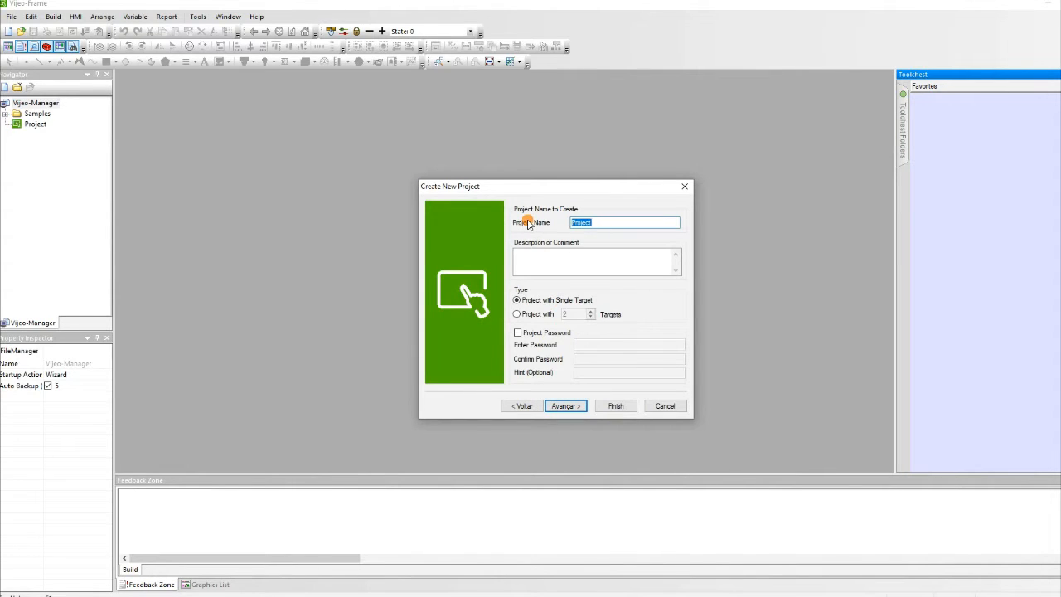
text(IHM Sistema Controle Nivel ON_OF)
click(566, 406)
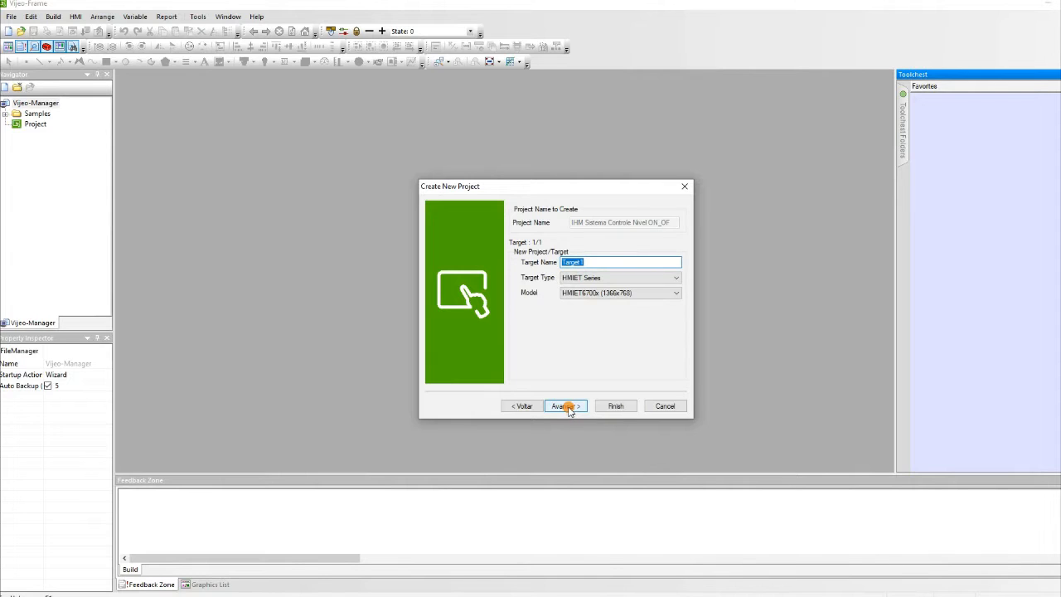
Step: Name the target IHM1, set its type to HMIET Series and model HMIET6700x (1366x768), and finish creating the project
click(602, 262)
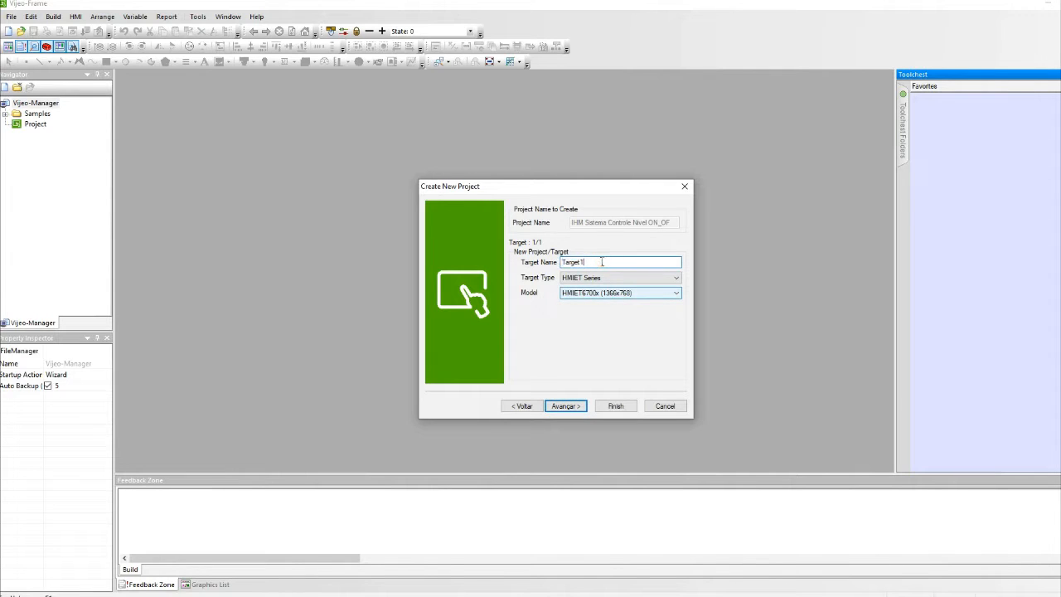
drag(553, 260, 536, 264)
text(IHM1)
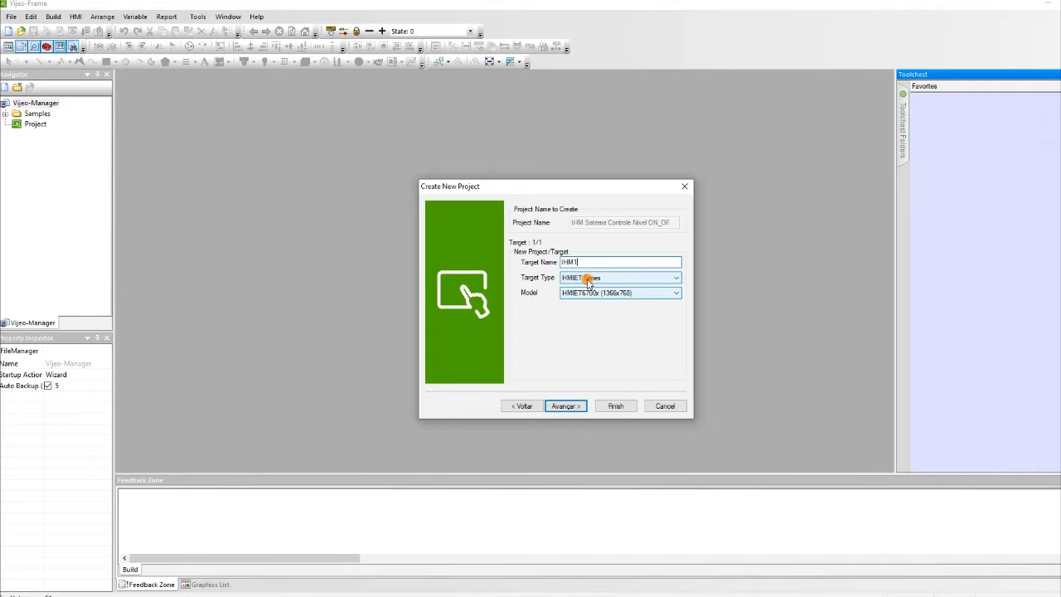
click(587, 280)
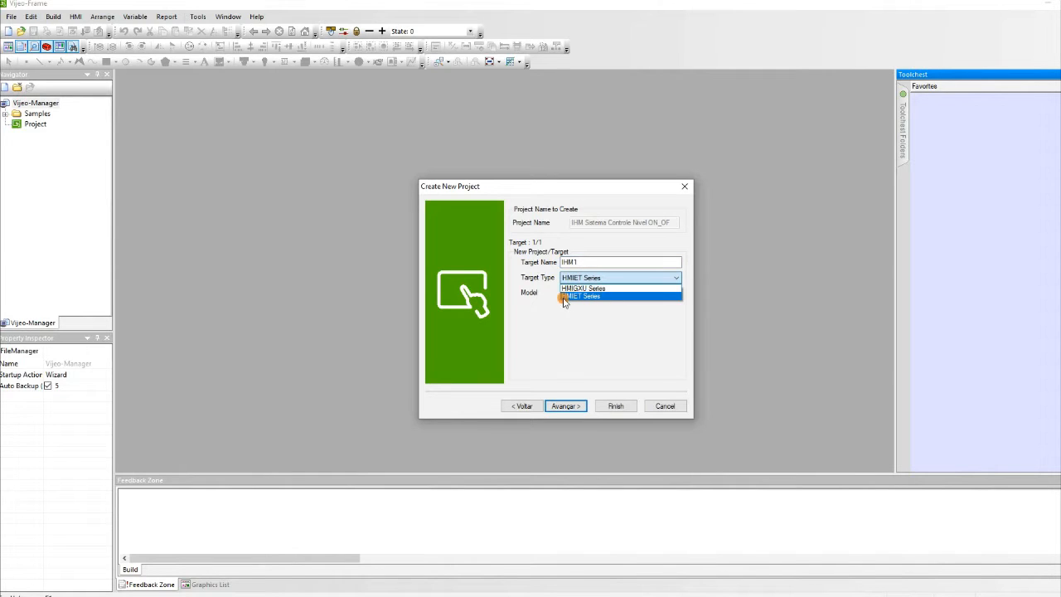
click(579, 297)
click(579, 294)
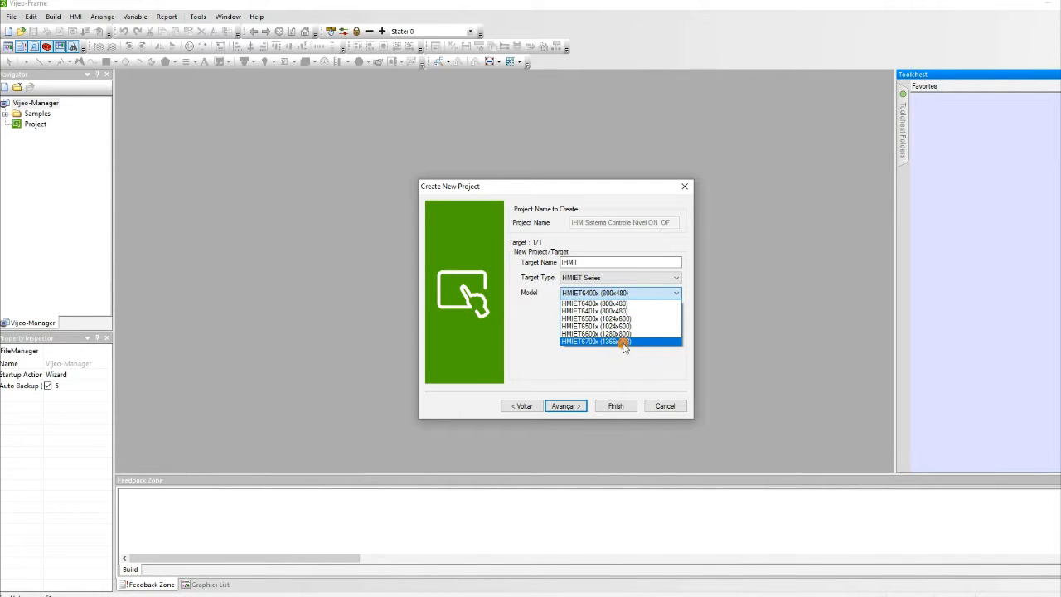
click(624, 343)
click(568, 406)
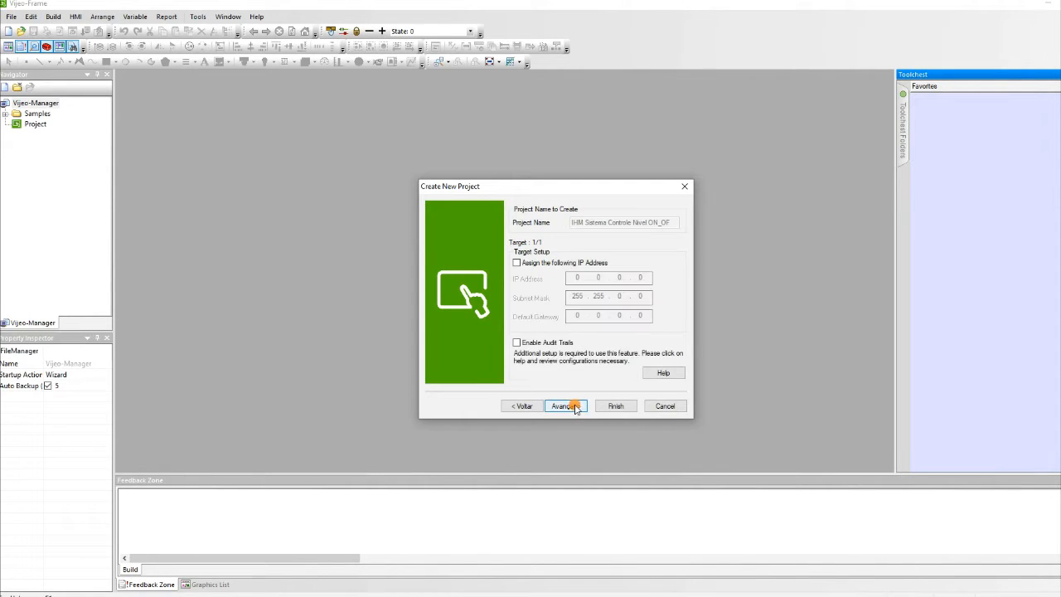
click(569, 406)
click(618, 406)
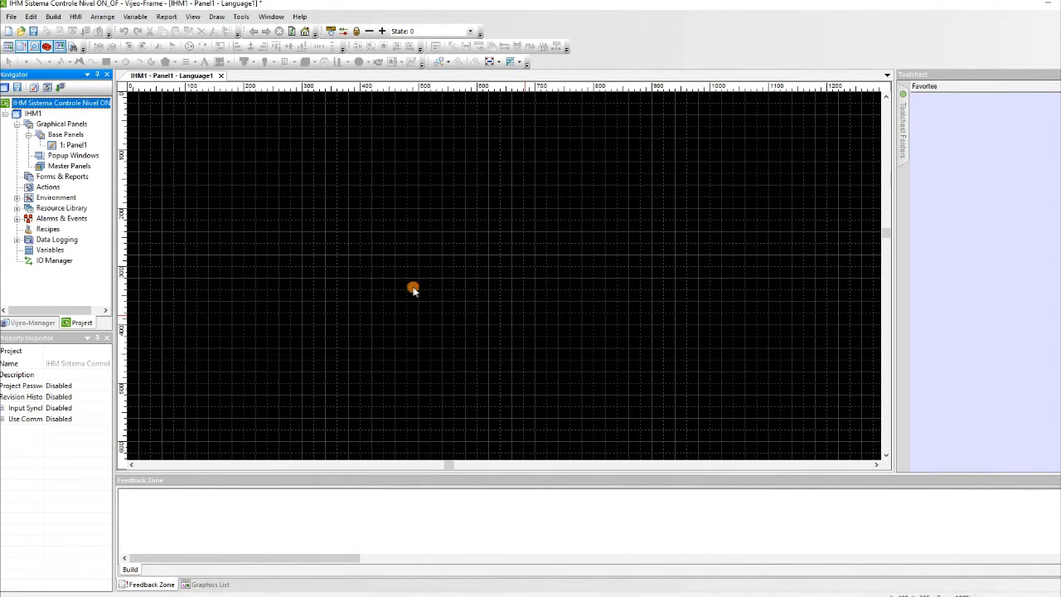
Step: Simulate the empty Panel1 in the runtime and close the runtime window
click(332, 254)
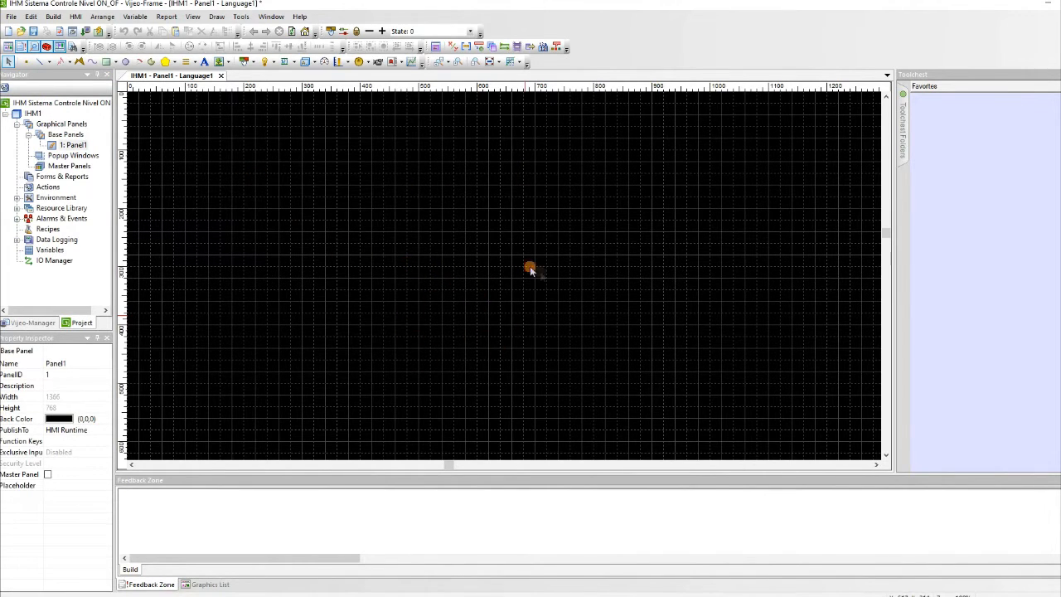
click(97, 31)
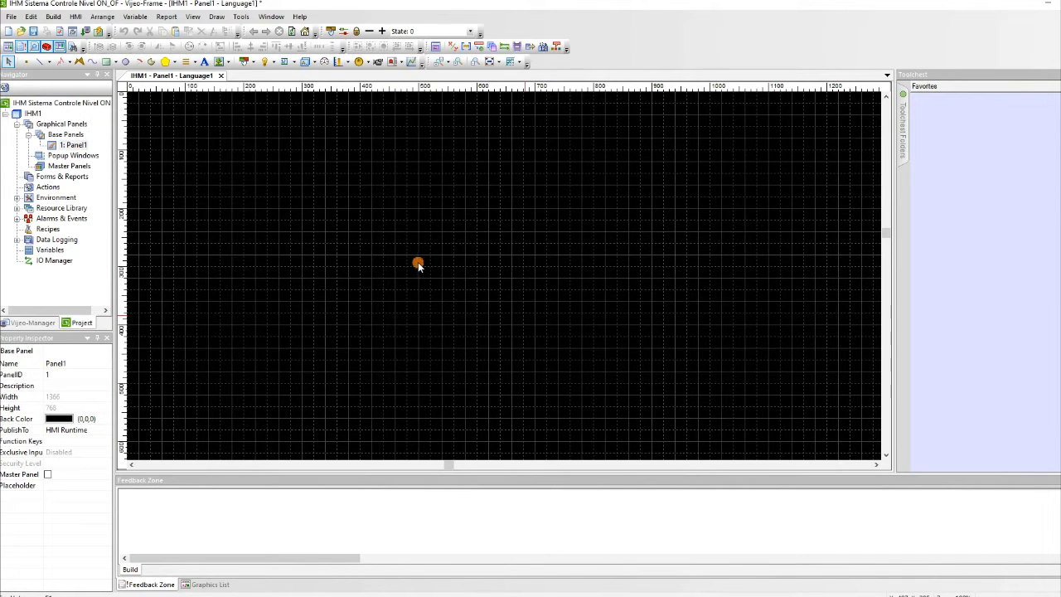
click(97, 32)
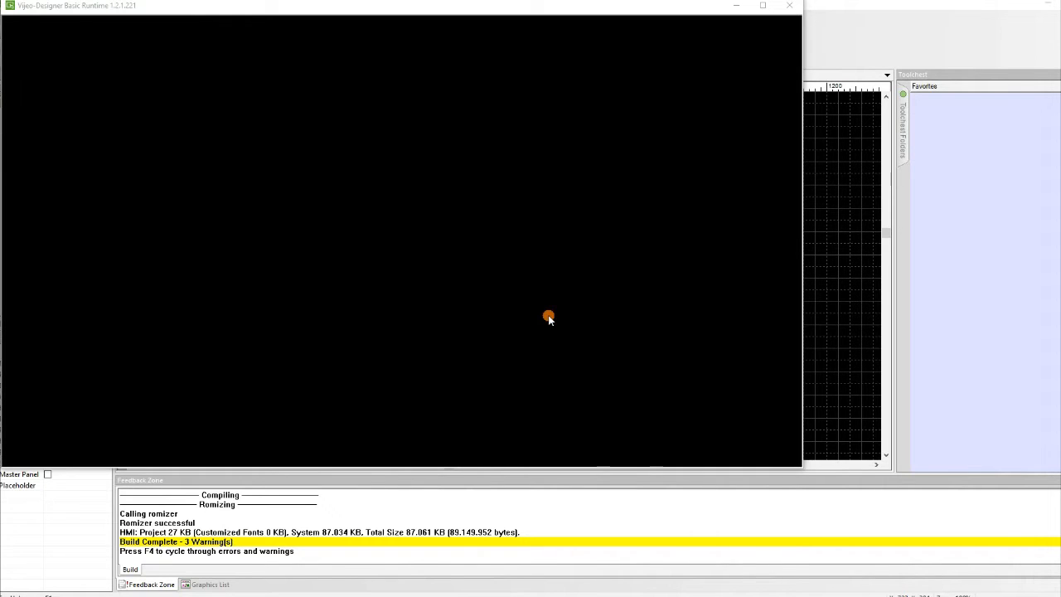
click(789, 6)
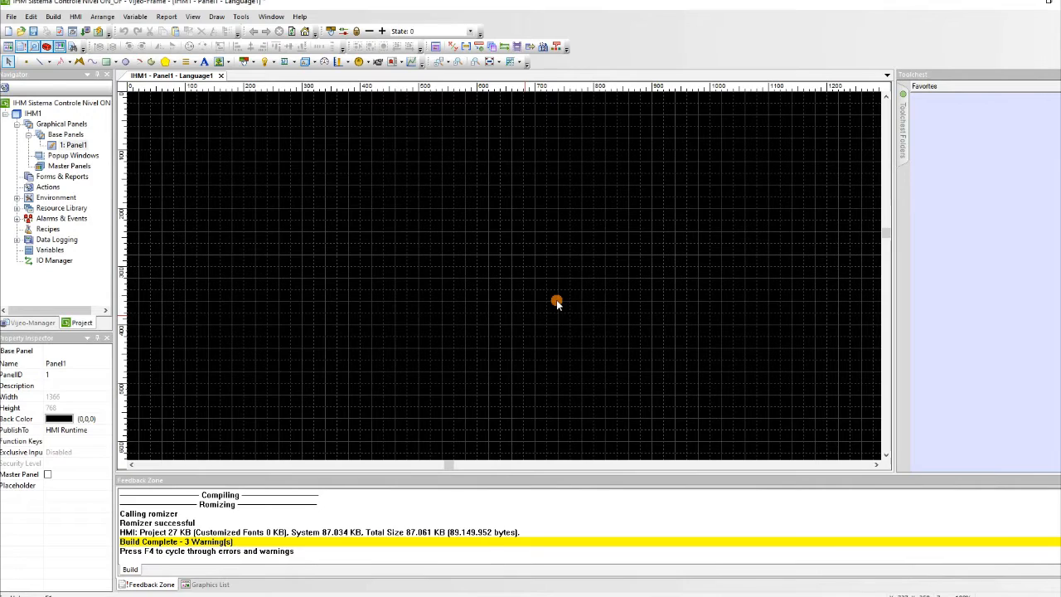
Step: Switch to Factory I/O and capture a rectangular screen snip of the tank with its valves and ladder
key(alt+Tab)
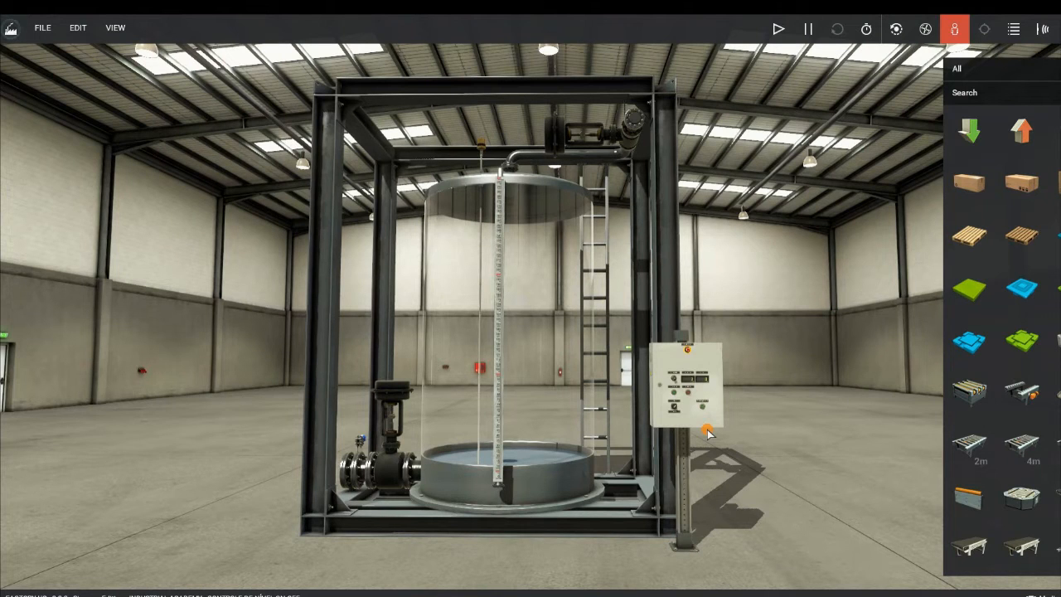
key(super+shift+s)
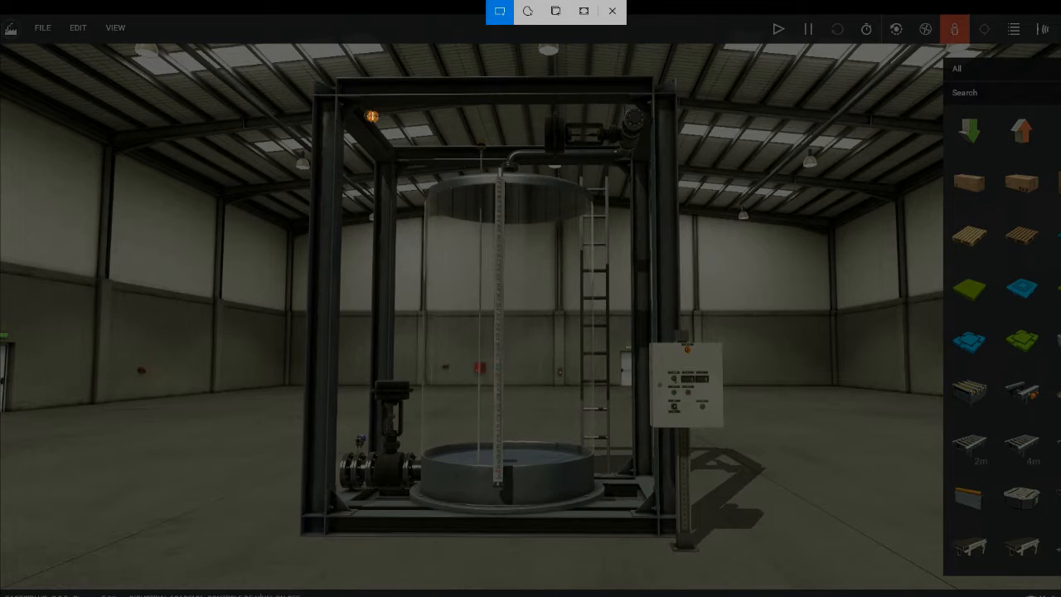
drag(373, 112, 644, 509)
drag(644, 509, 644, 509)
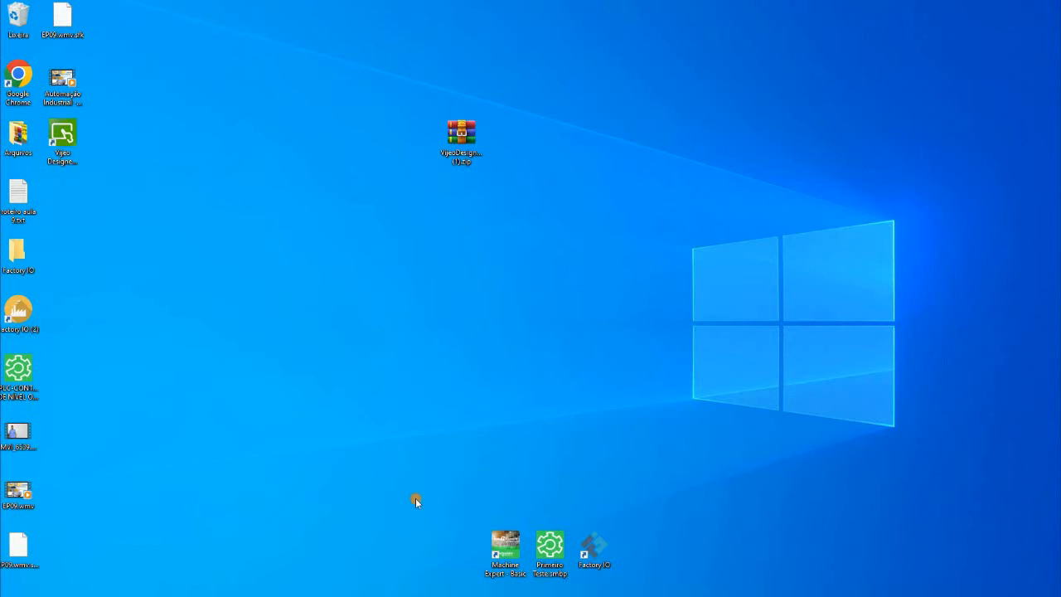
Step: Open Paint, paste the captured tank picture, and save it to the desktop (Área de Trabalho) as the PNG file fundo
key(super)
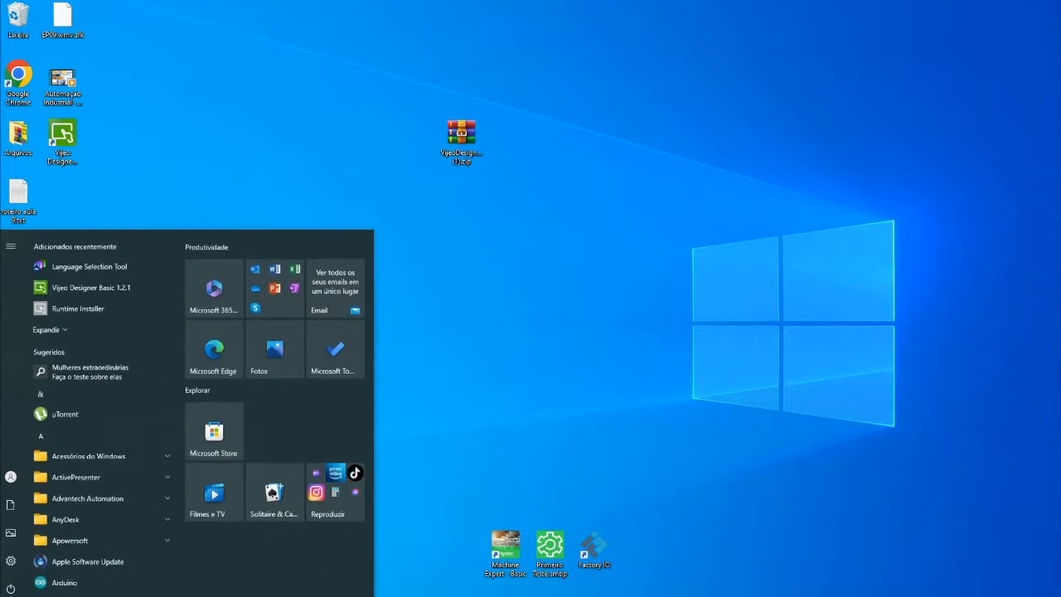
text(paint)
key(Return)
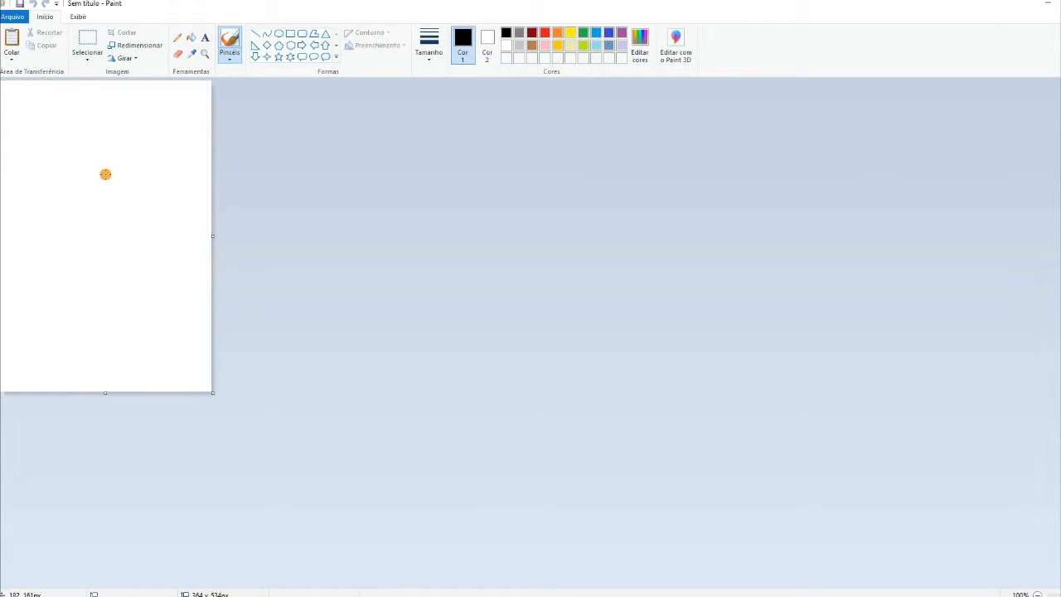
key(ctrl+v)
key(ctrl+s)
click(417, 241)
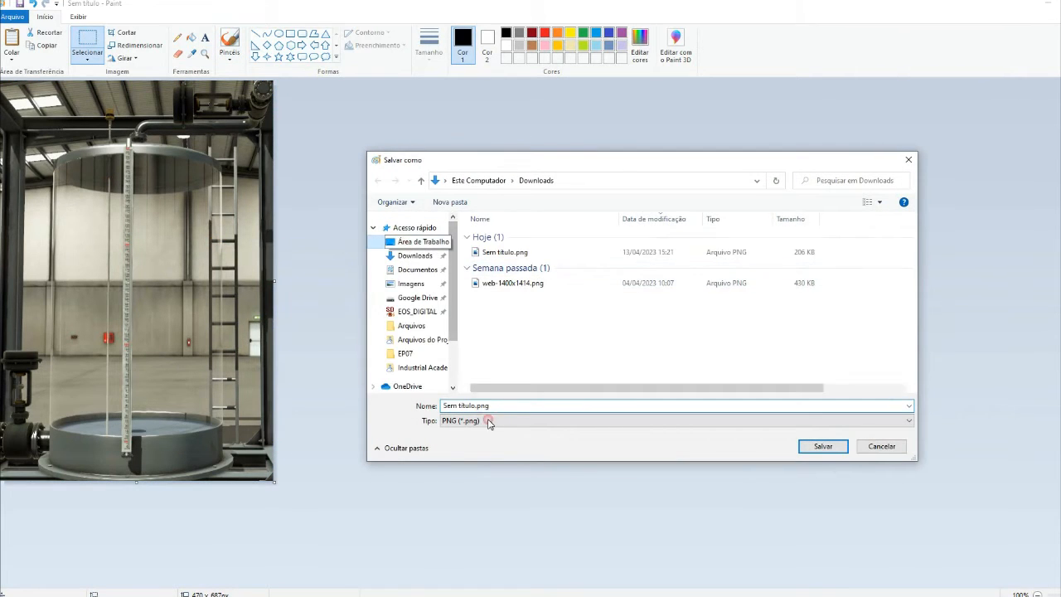
text(fundo)
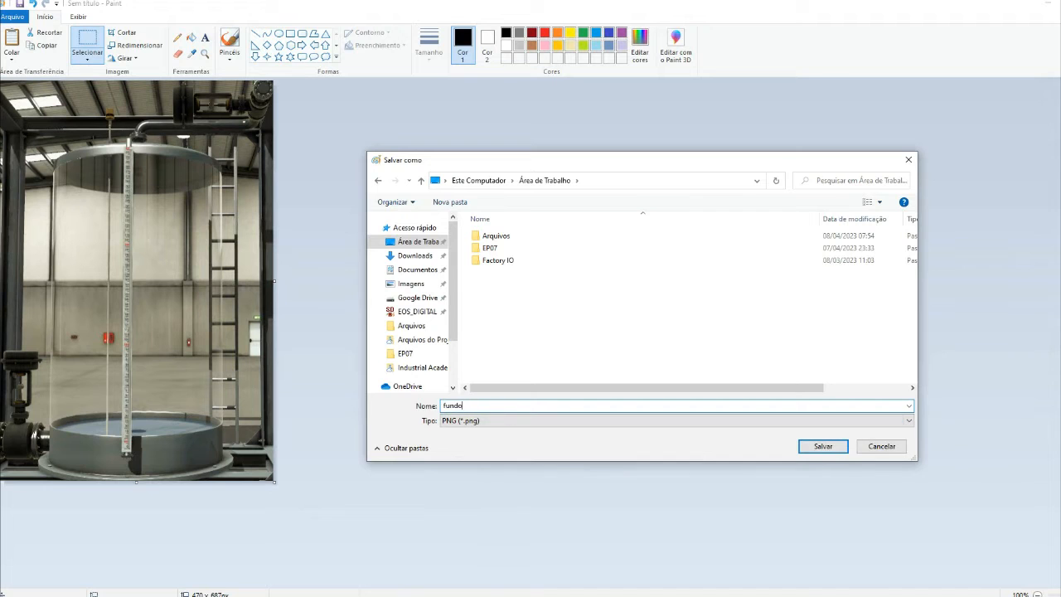
click(821, 447)
Step: Insert fundo.png from the desktop as an image in Panel1 of the Vijeo Designer project
key(super+d)
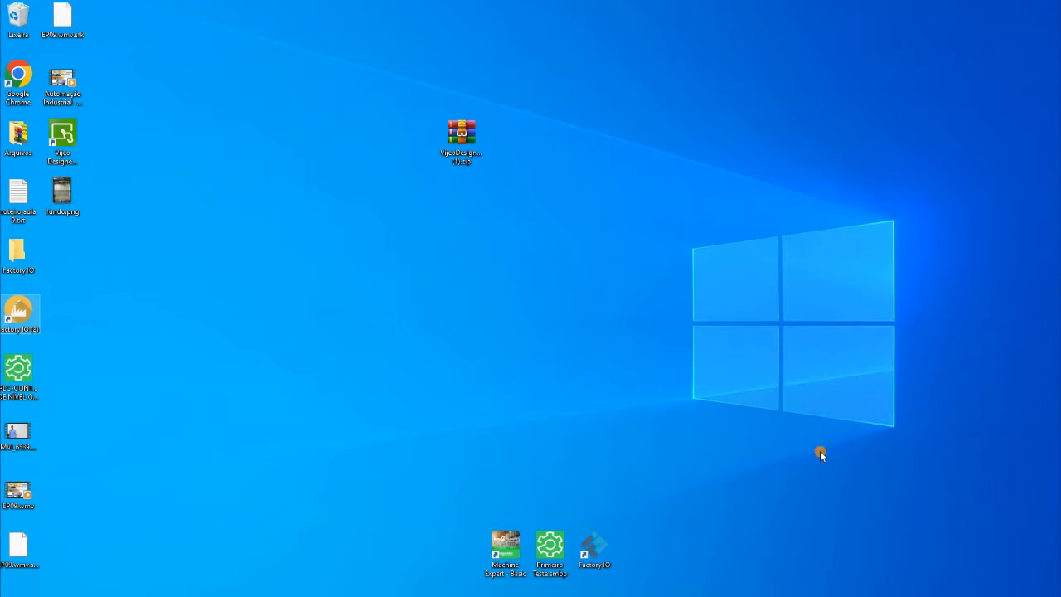
drag(64, 196, 363, 218)
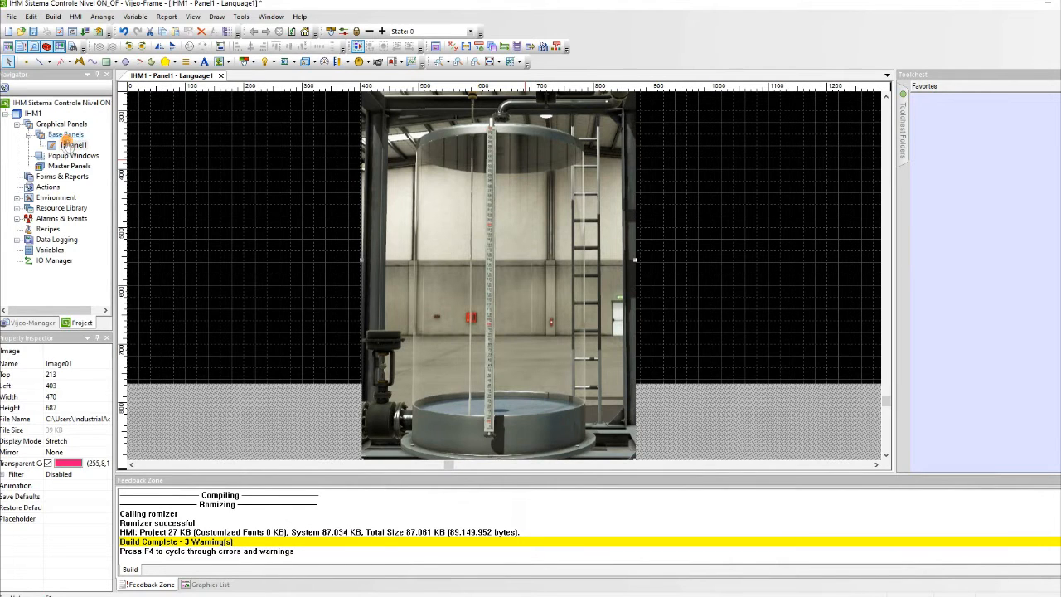
click(28, 135)
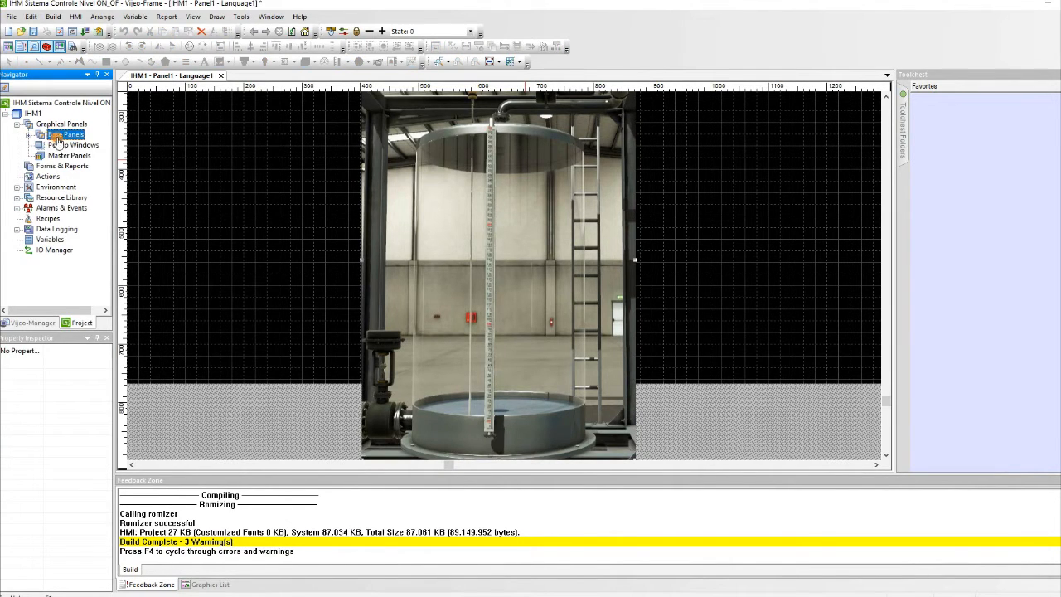
click(16, 124)
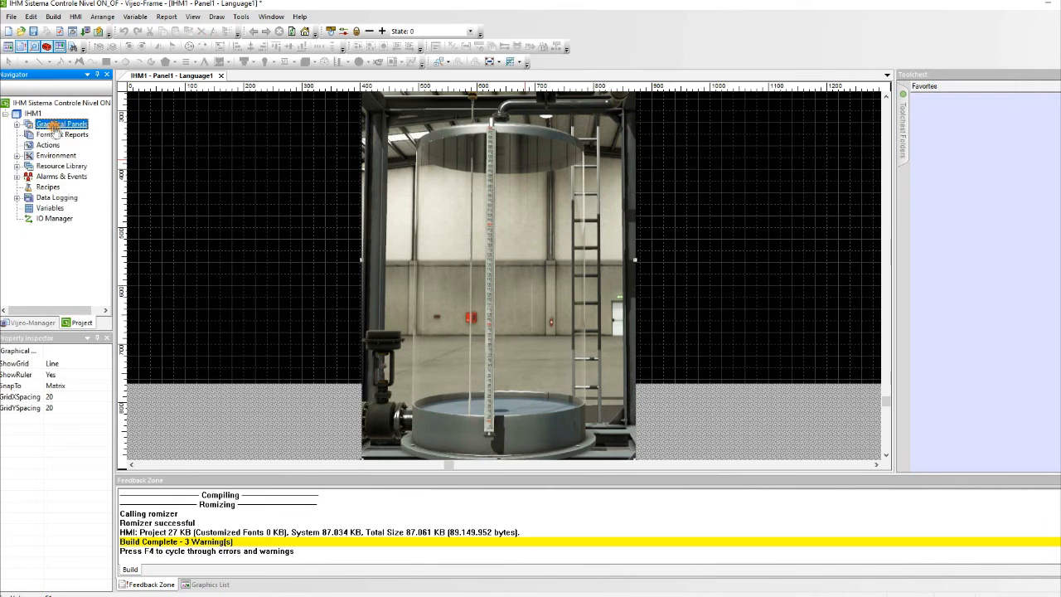
click(17, 124)
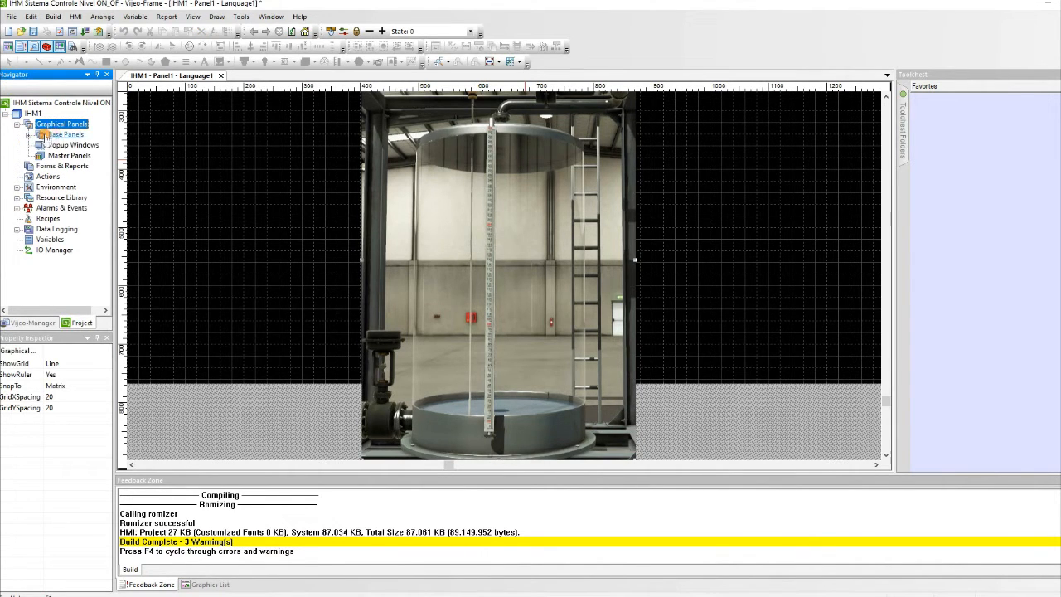
double_click(62, 135)
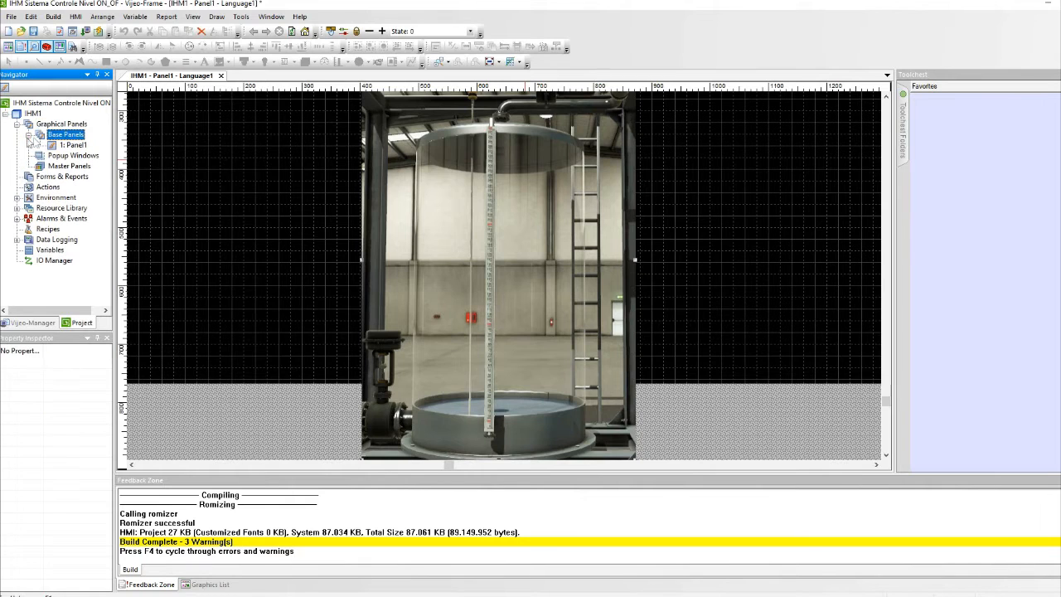
click(74, 146)
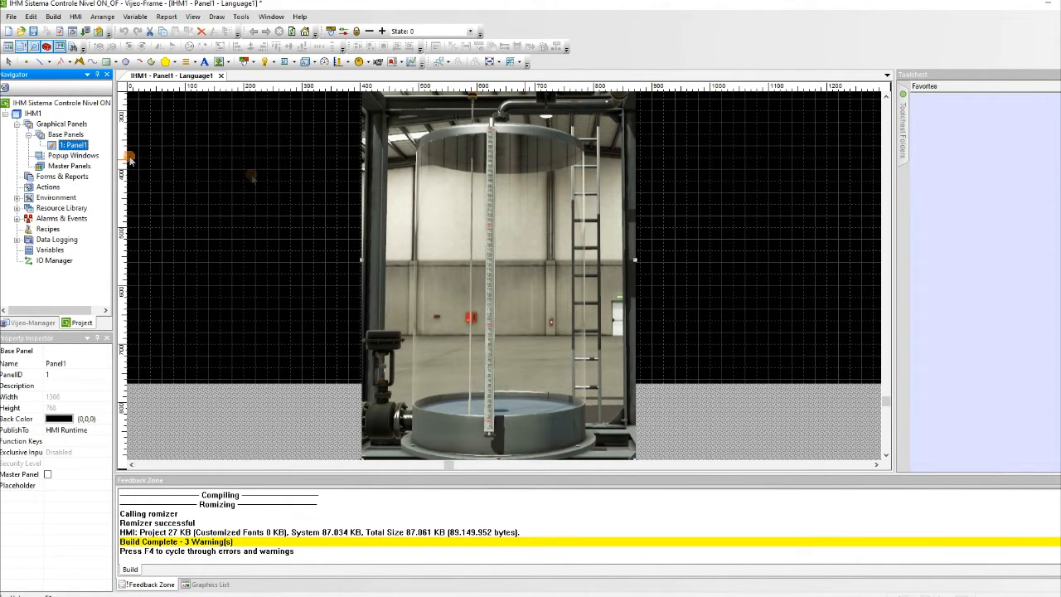
Step: Position the tank image on Panel1 at top 20 and left 240, resized to 480 wide by 720 high
click(494, 261)
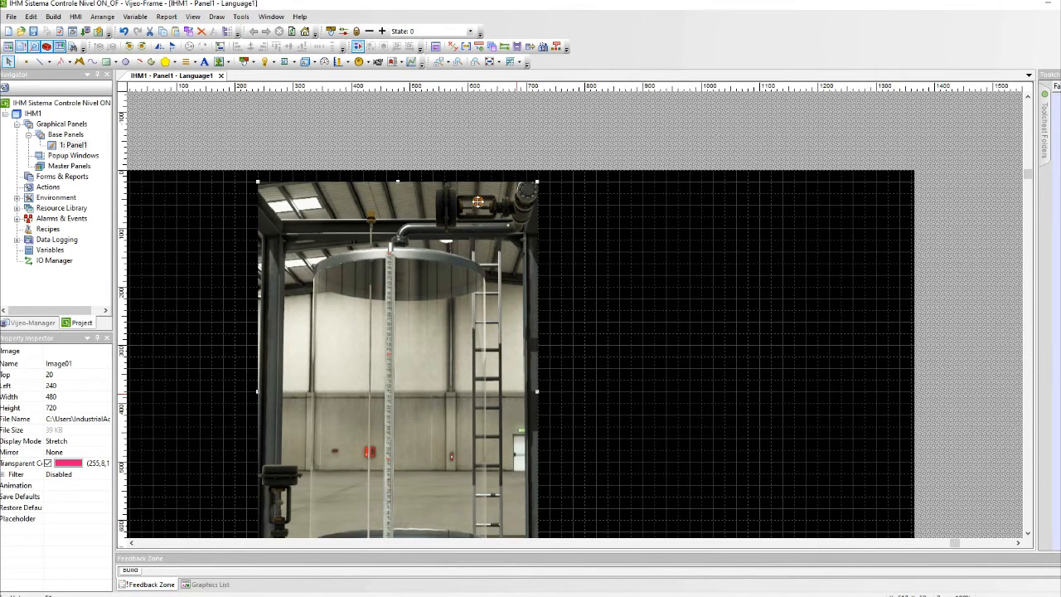
scroll(477, 199, down, 2)
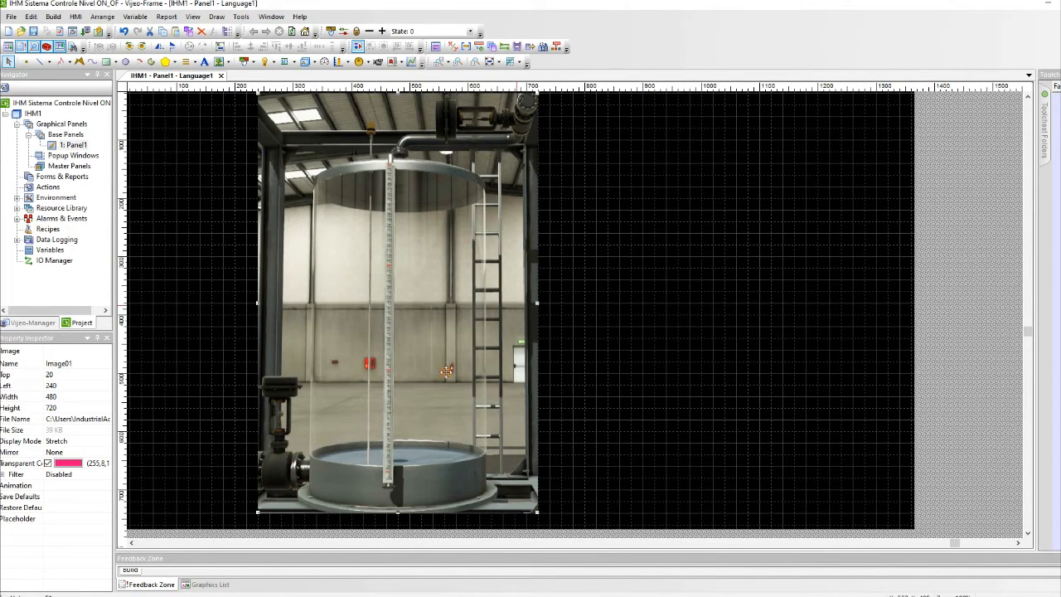
scroll(450, 369, up, 2)
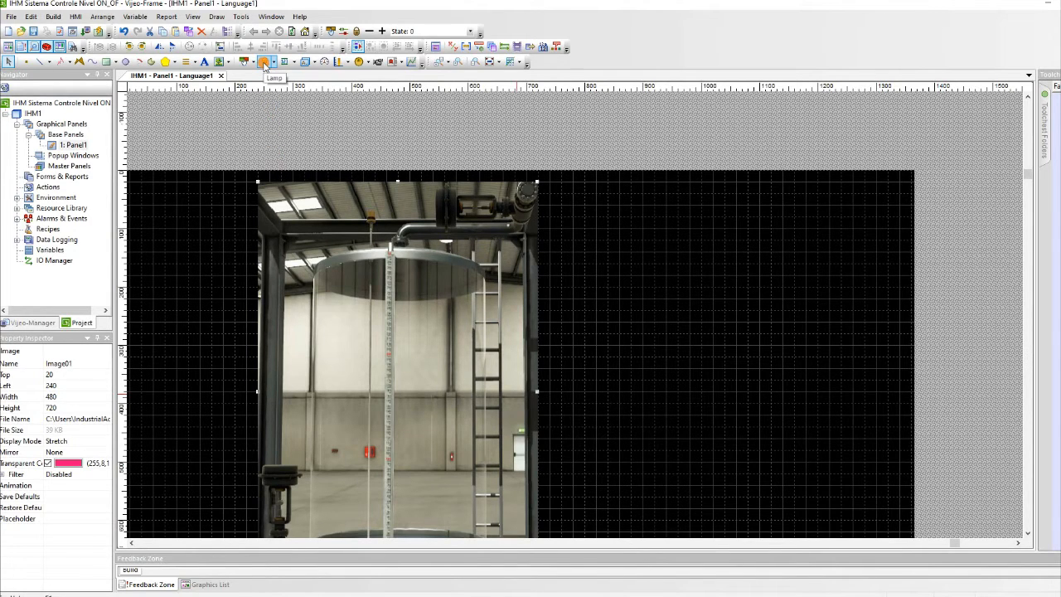
Step: Draw a lamp about 60 by 60 over the filling valve above the tank, at about top 40 and left 580
click(263, 65)
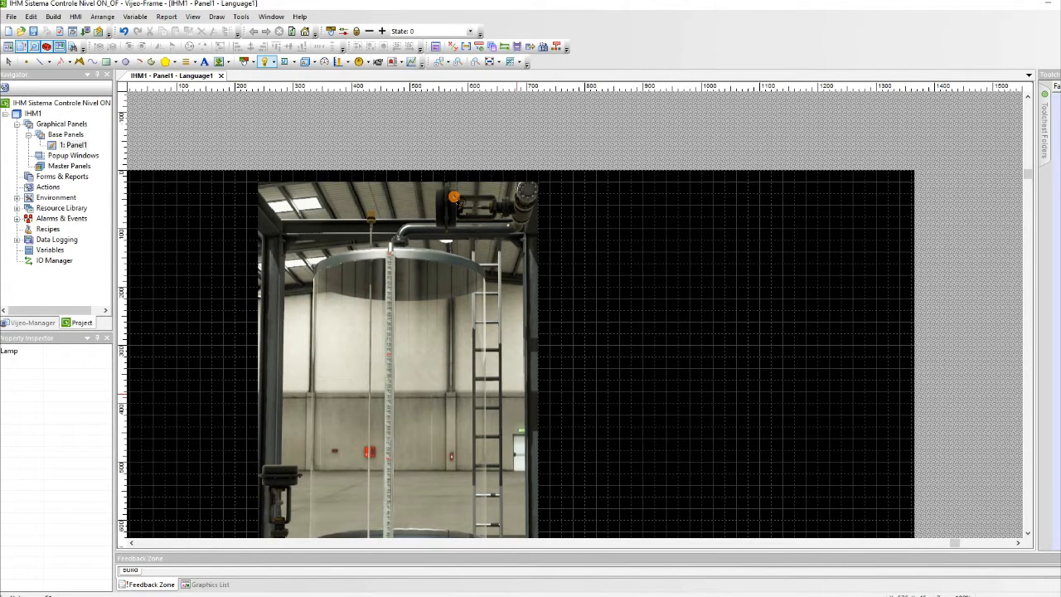
drag(459, 196, 481, 222)
drag(493, 226, 493, 225)
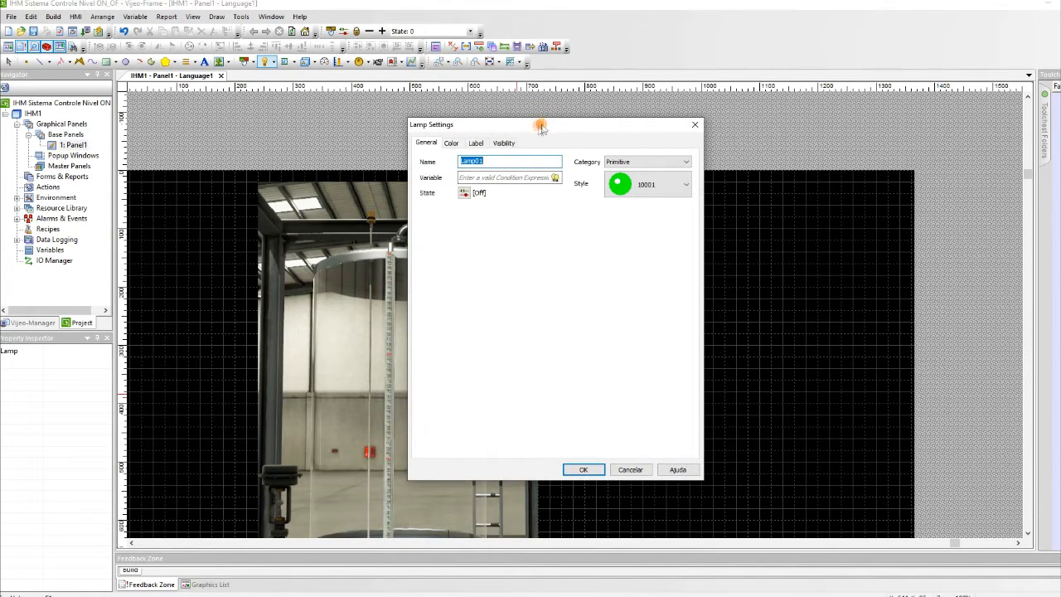
drag(543, 125, 497, 127)
drag(430, 133, 581, 133)
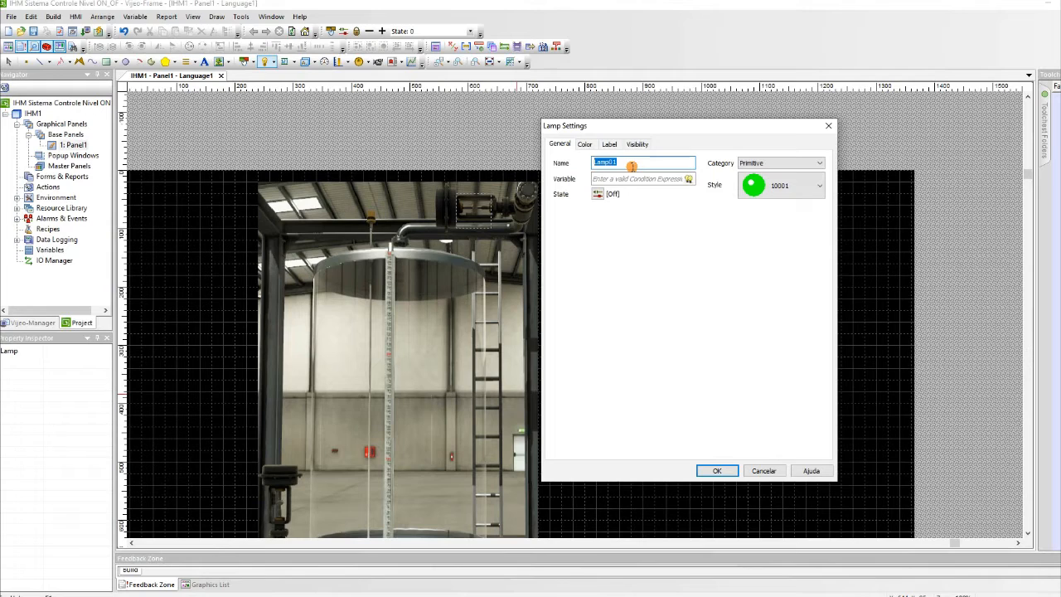
Step: Name the new lamp ValvulaEnchimento and give it the Bitmap category with style 00009
text(ValvulaEnchimento)
click(759, 163)
click(751, 174)
click(755, 182)
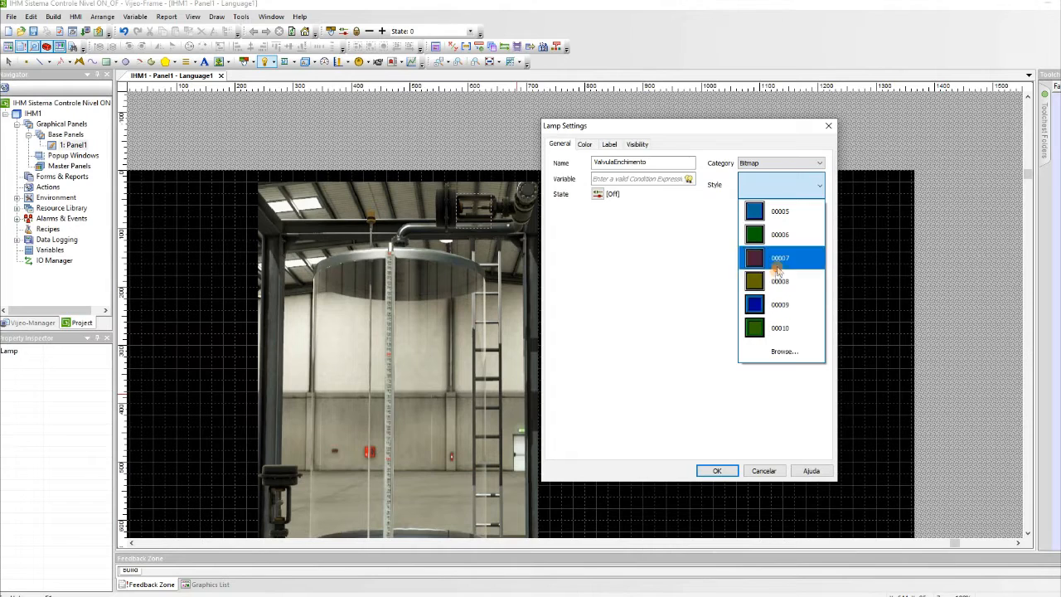
click(779, 306)
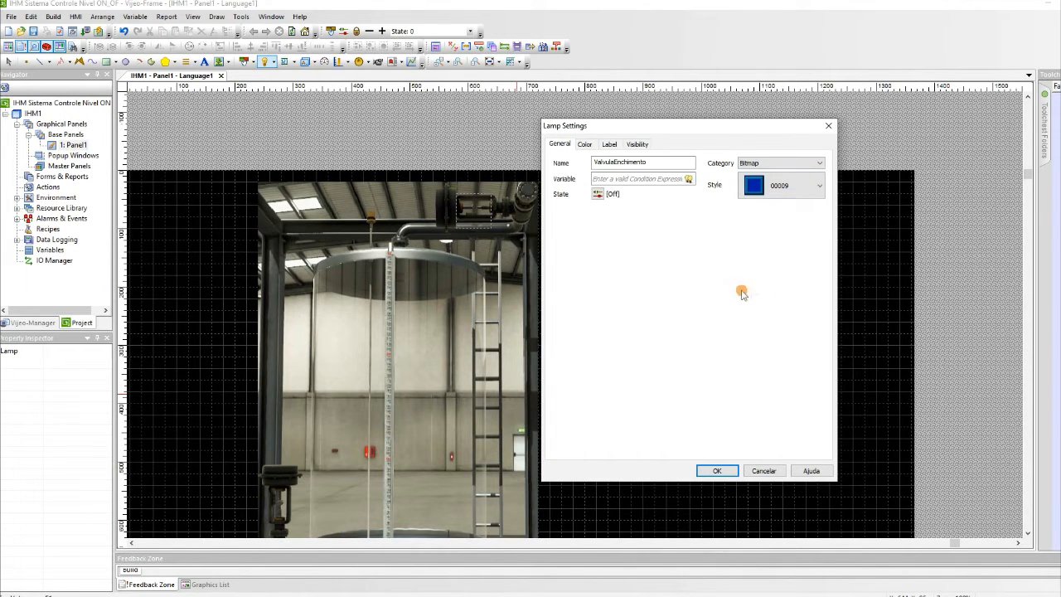
click(717, 471)
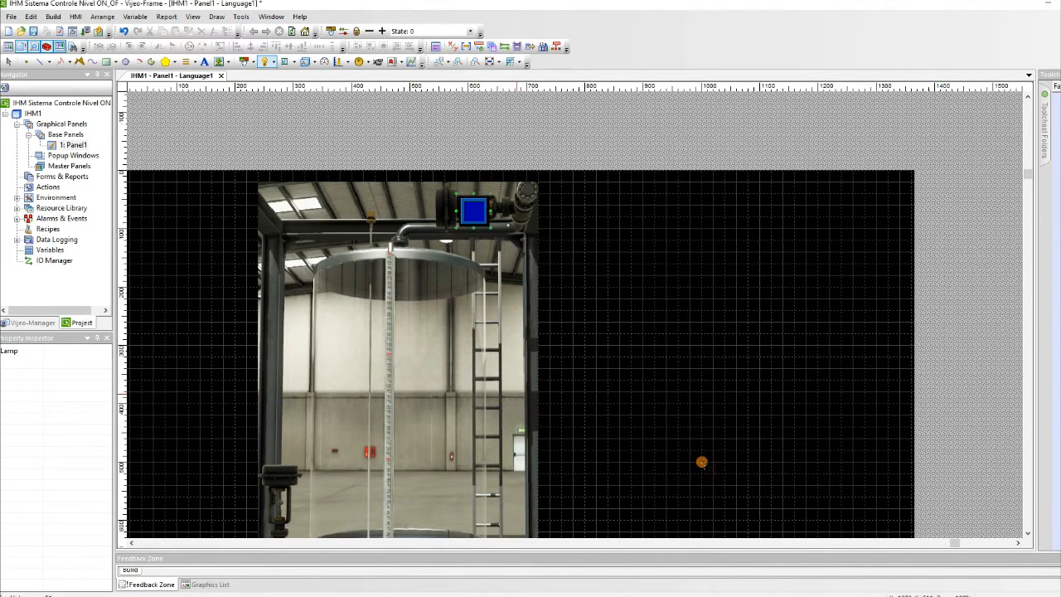
right_click(640, 368)
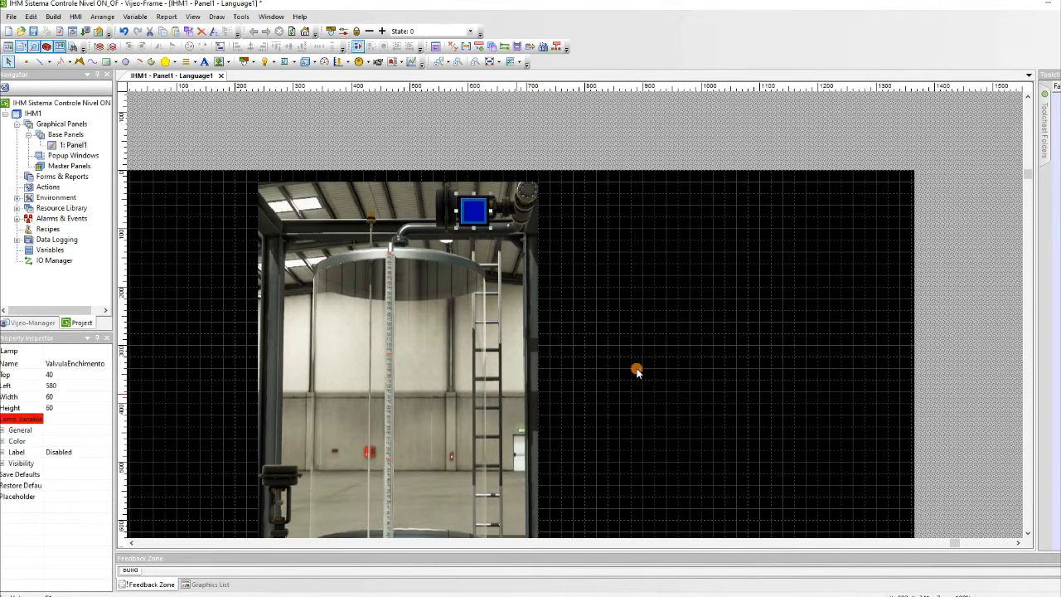
click(641, 368)
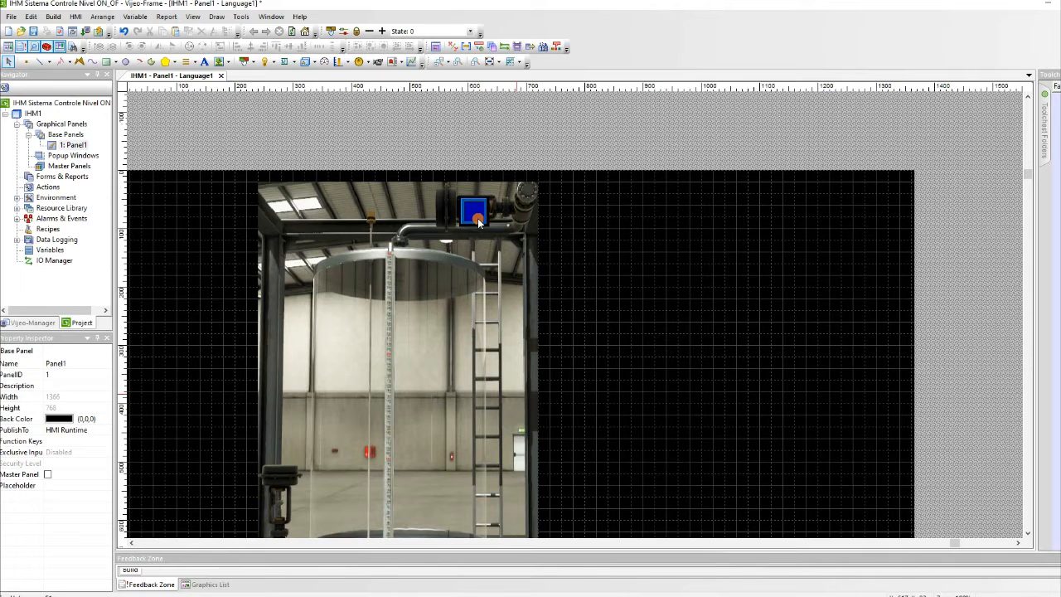
Step: Duplicate the filling valve lamp and place the copy over the discharge valve at top 600 and left 260
scroll(469, 222, down, 3)
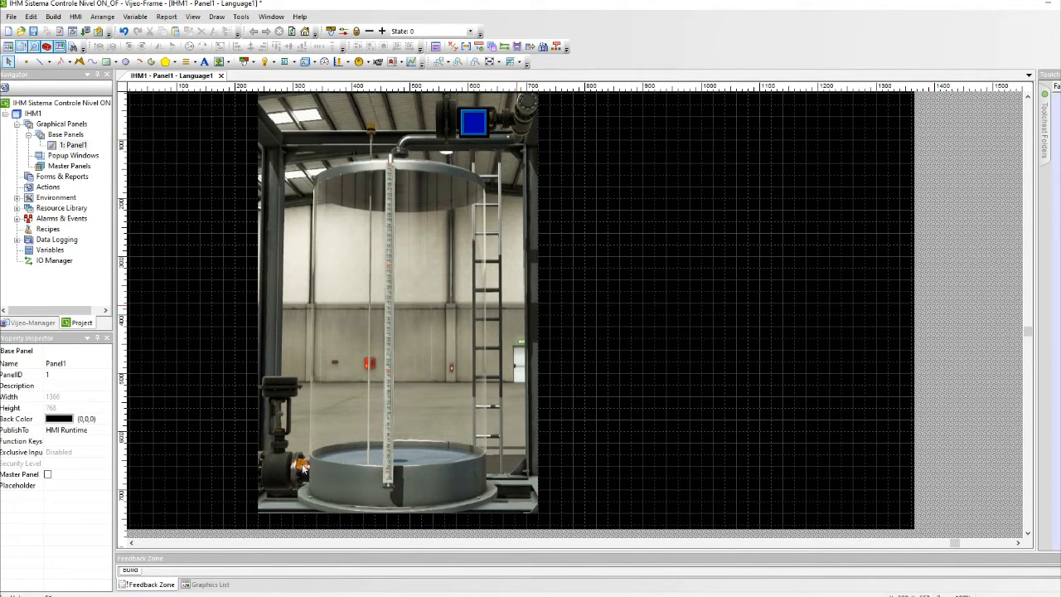
click(265, 62)
click(477, 129)
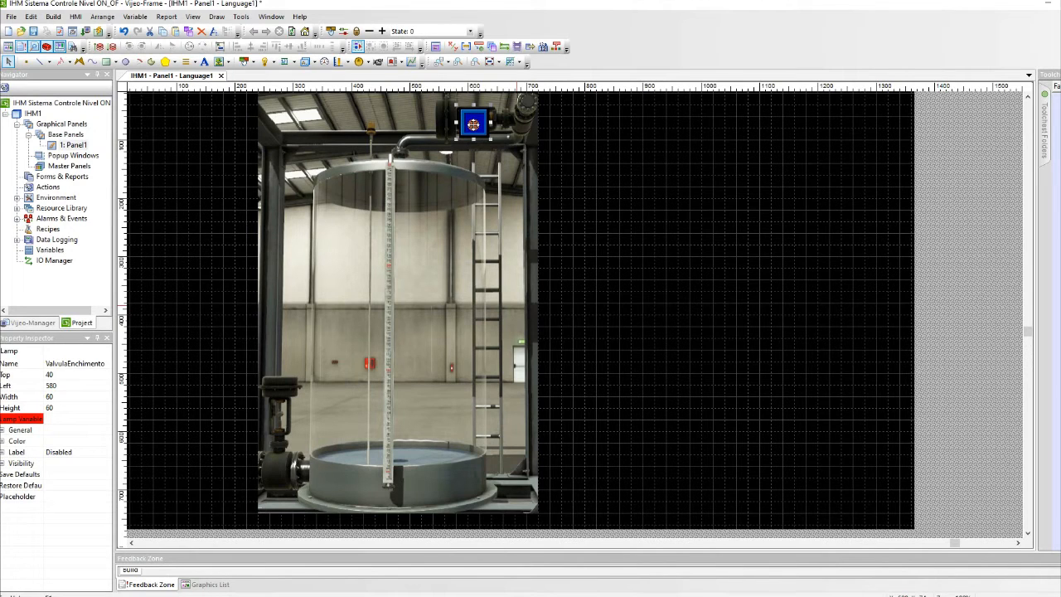
drag(473, 124, 478, 128)
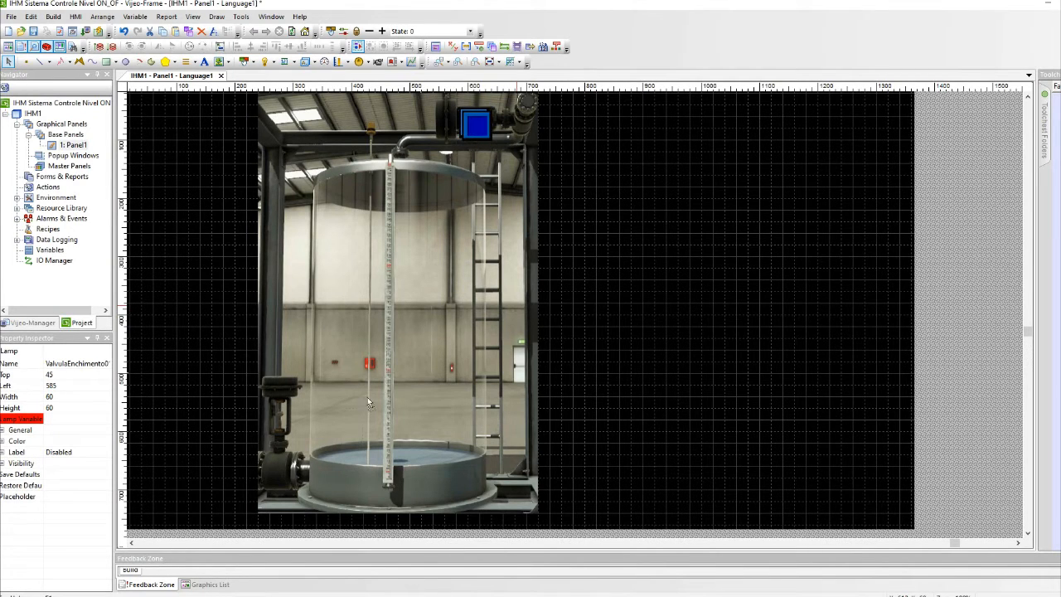
key(ctrl+v)
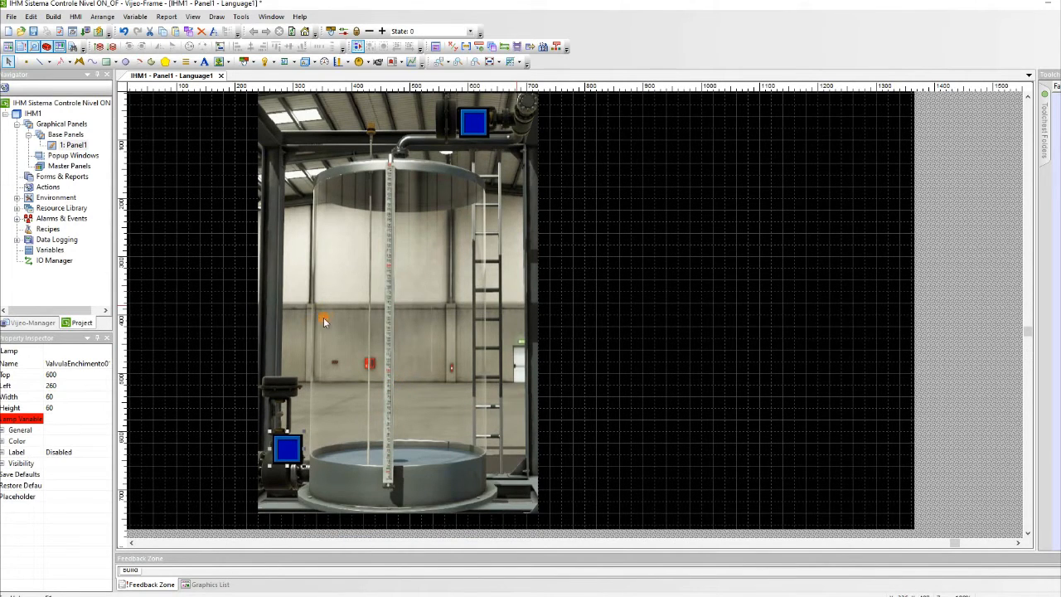
click(397, 450)
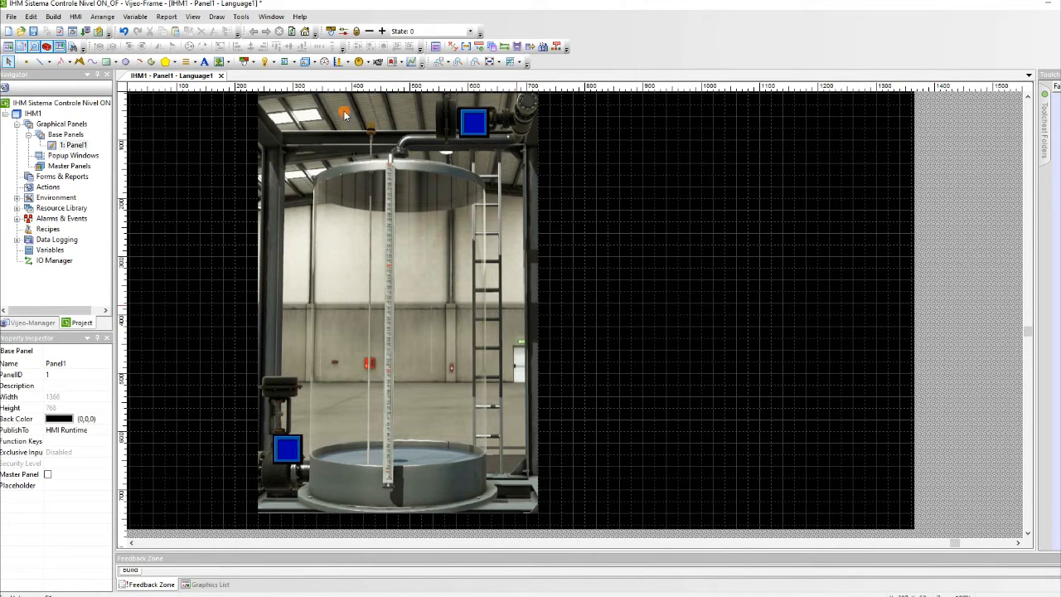
Step: Draw a narrow vertical bar graph beside the tank's level scale, spanning from the tank rim to its base
click(339, 62)
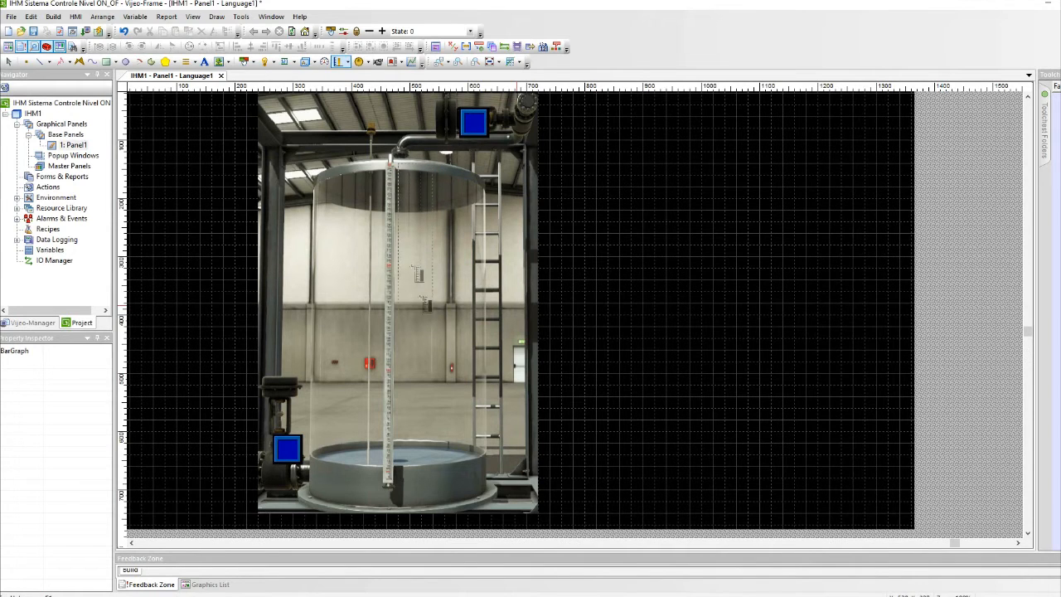
drag(398, 162, 390, 304)
drag(398, 163, 427, 485)
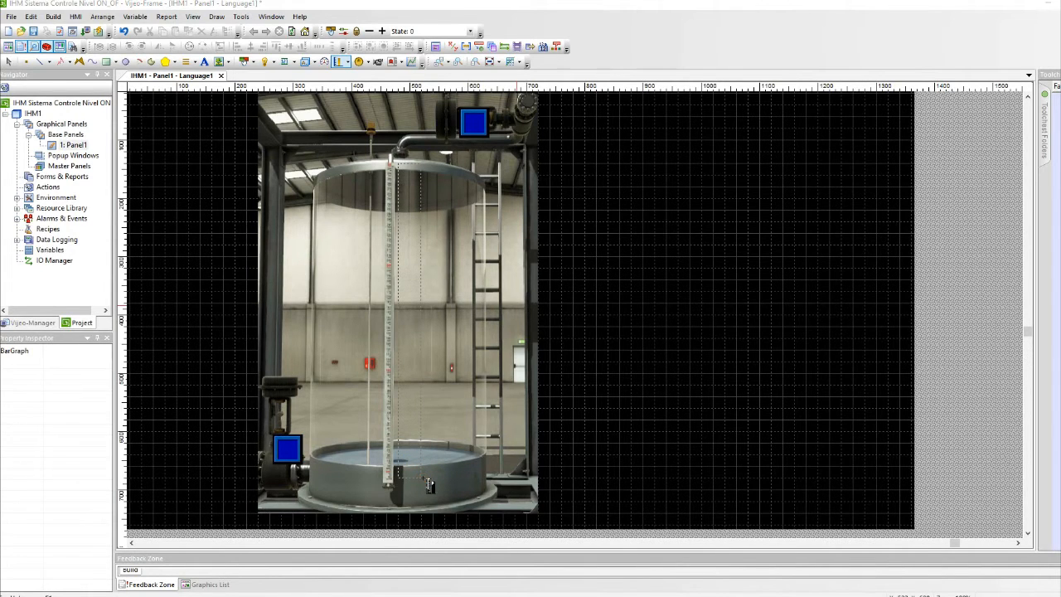
mouse_move(503, 136)
mouse_down()
mouse_move(514, 131)
mouse_move(454, 125)
mouse_move(542, 142)
mouse_up()
click(644, 325)
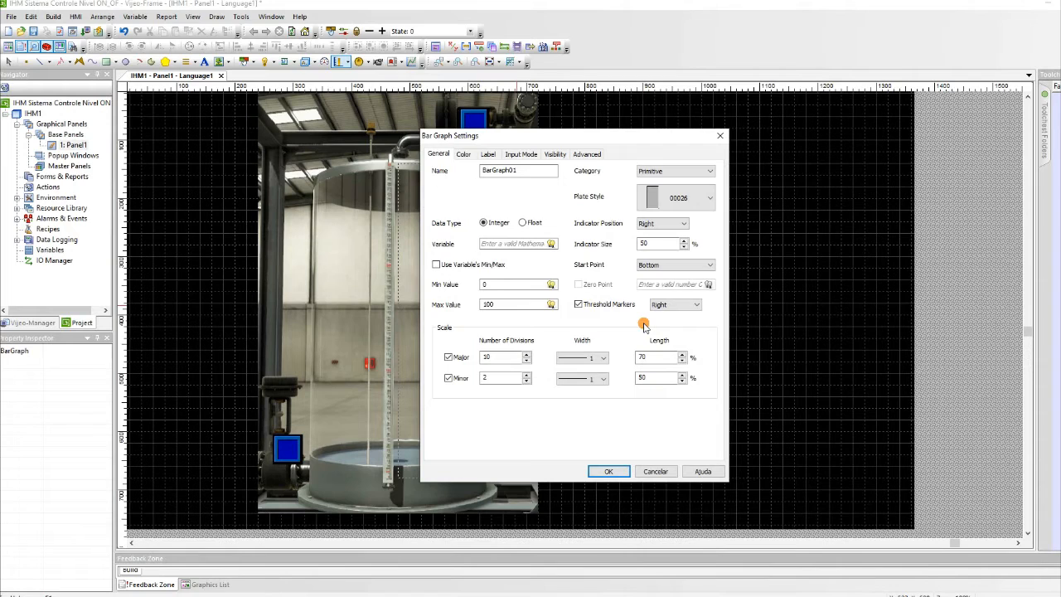
Step: Name the bar graph GraficoNivel and set its maximum value to 300
double_click(497, 170)
text(GraficoNivel)
drag(464, 136, 571, 137)
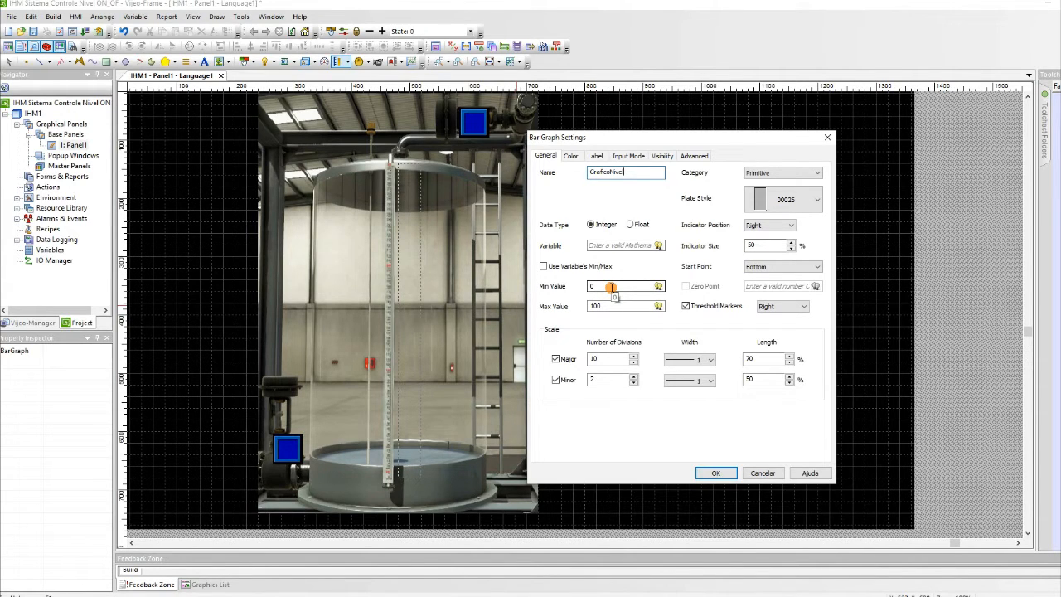
click(606, 306)
drag(606, 306, 572, 314)
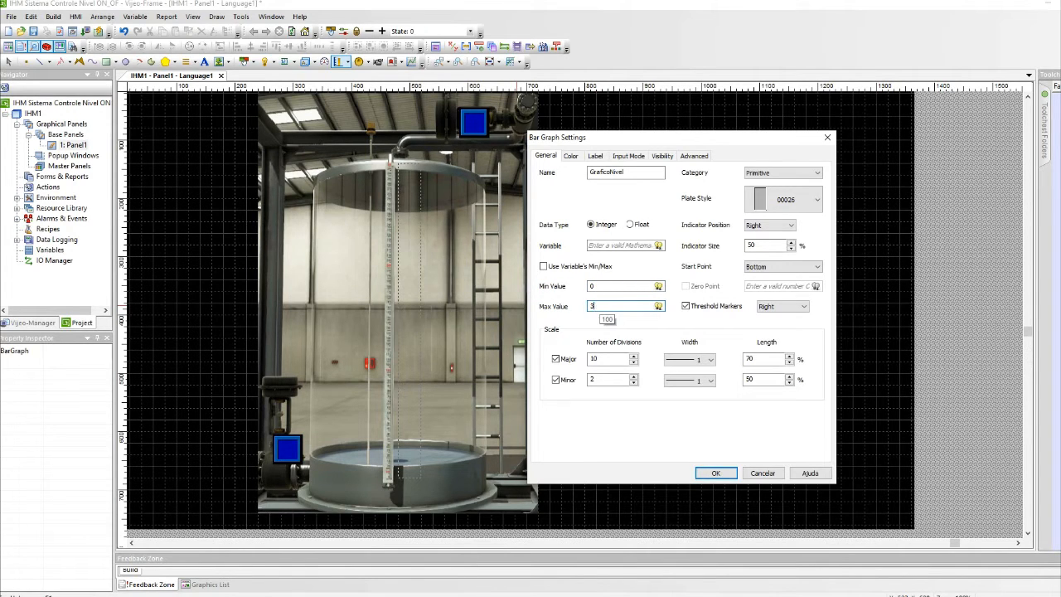
text(300)
click(716, 473)
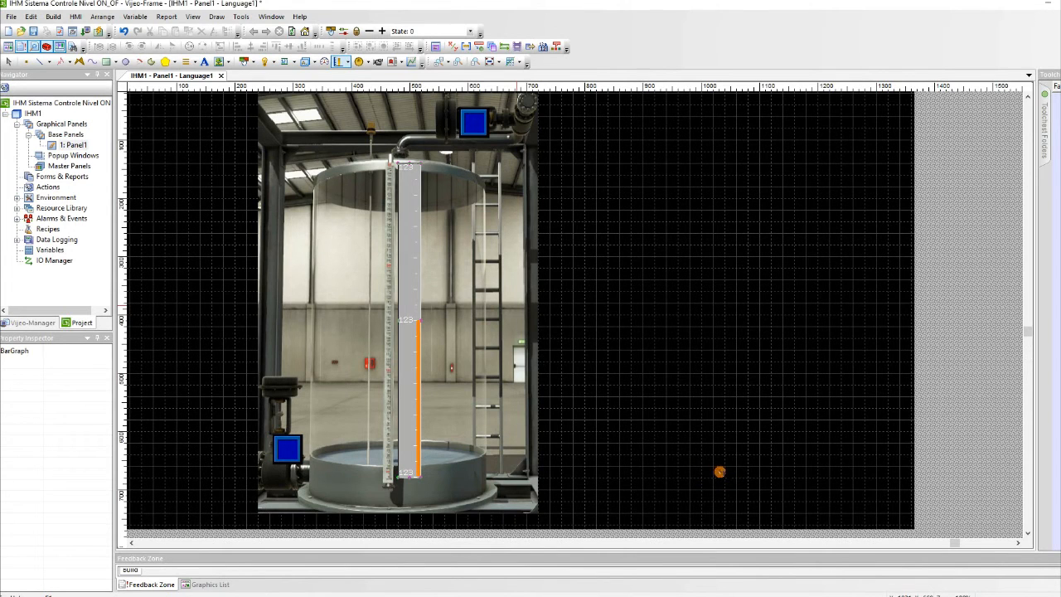
click(638, 326)
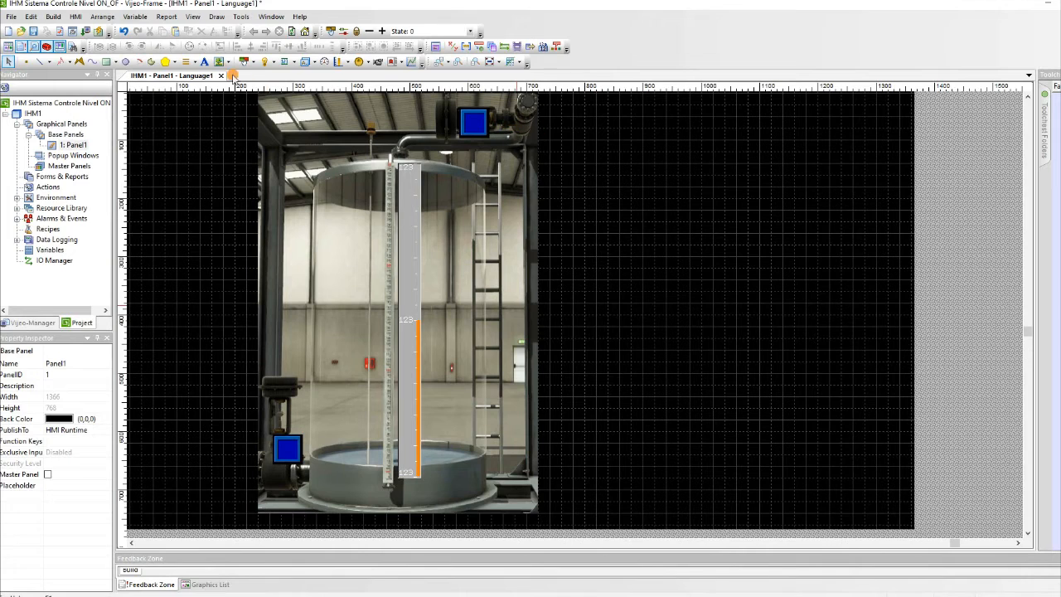
click(205, 61)
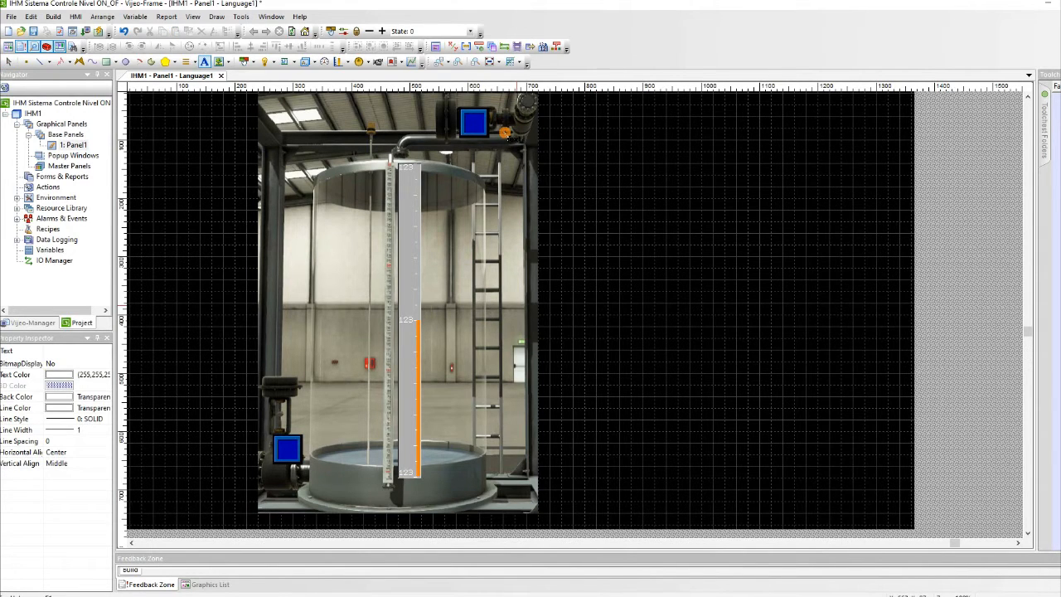
click(460, 116)
key(ctrl+z)
Step: Add the text label "Valvula de Enchimento" beside the filling valve lamp, about 180 wide and 40 high
click(206, 65)
drag(515, 128, 597, 139)
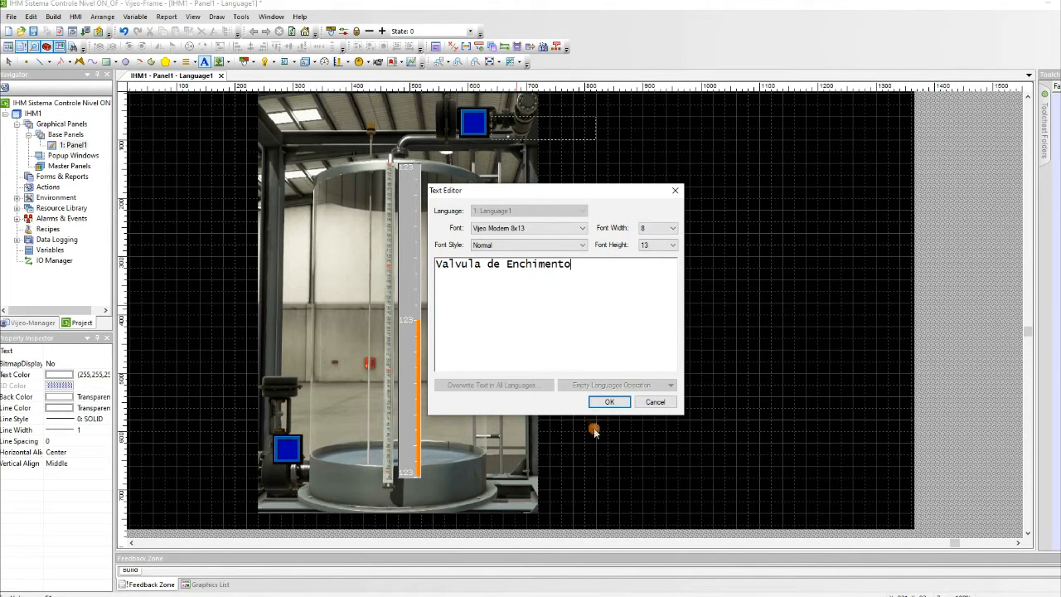
click(610, 402)
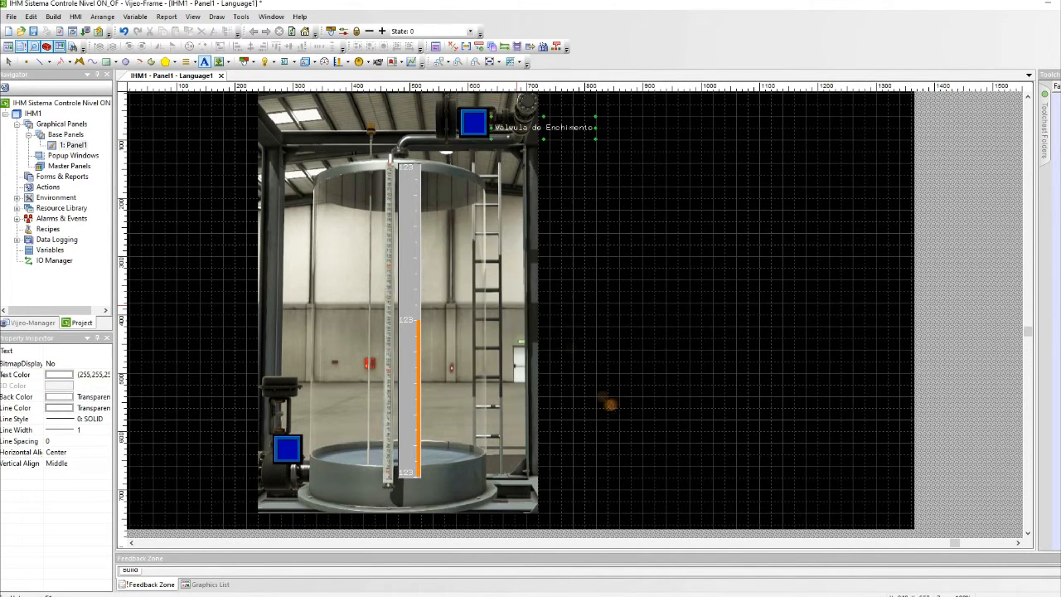
click(552, 133)
click(568, 138)
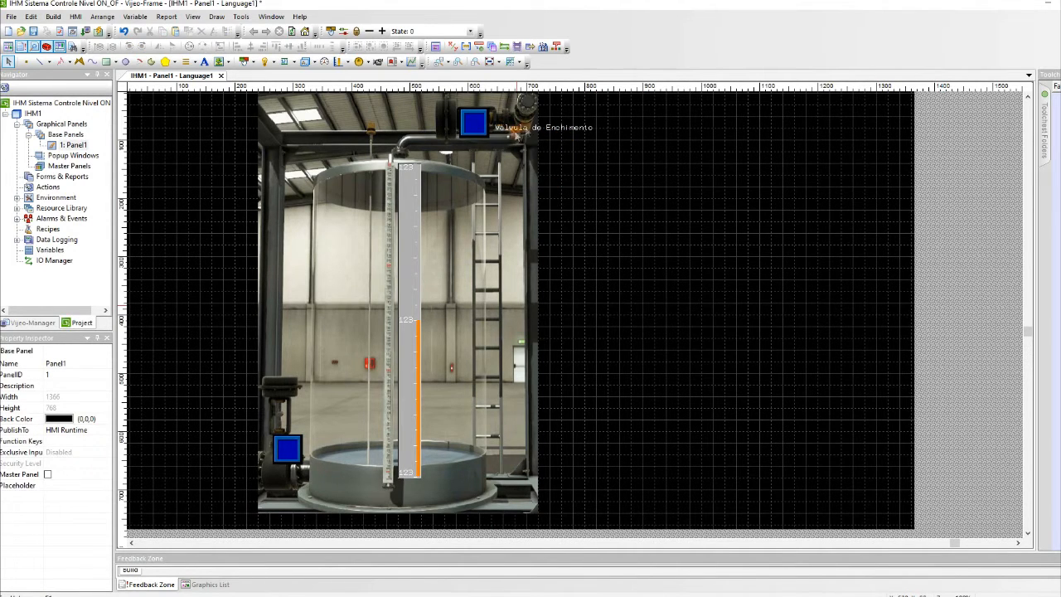
Step: Change the filling valve label's font style to 3D and narrow the label to a width of 140
click(554, 130)
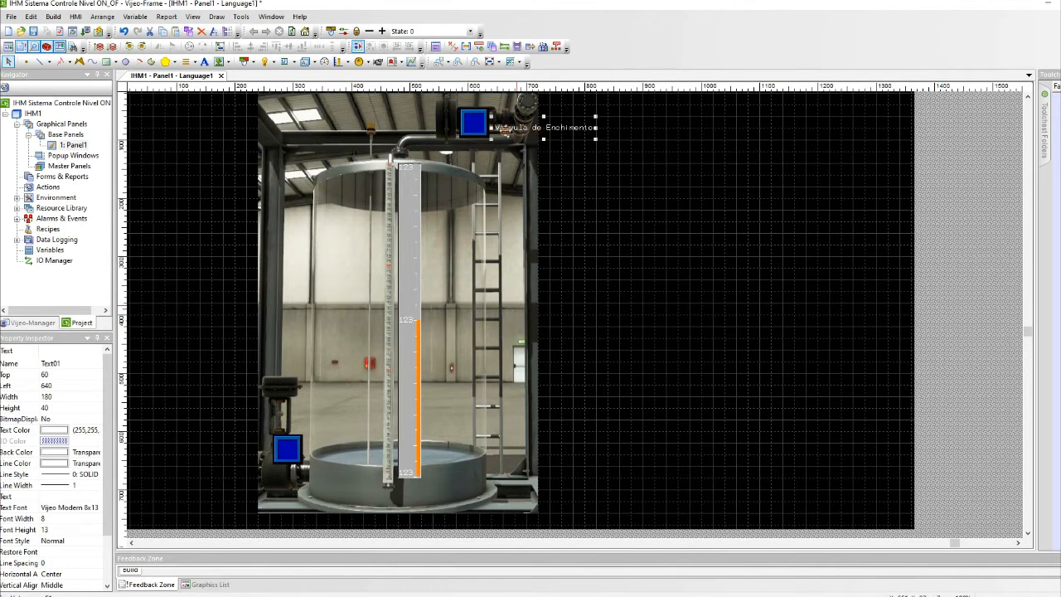
double_click(537, 128)
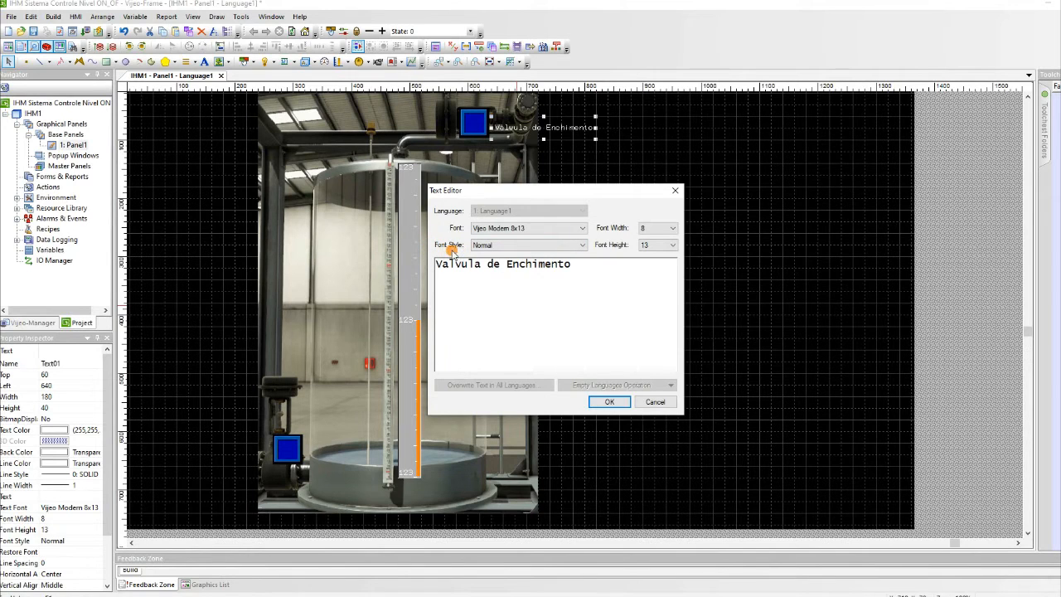
click(521, 246)
click(566, 272)
click(610, 403)
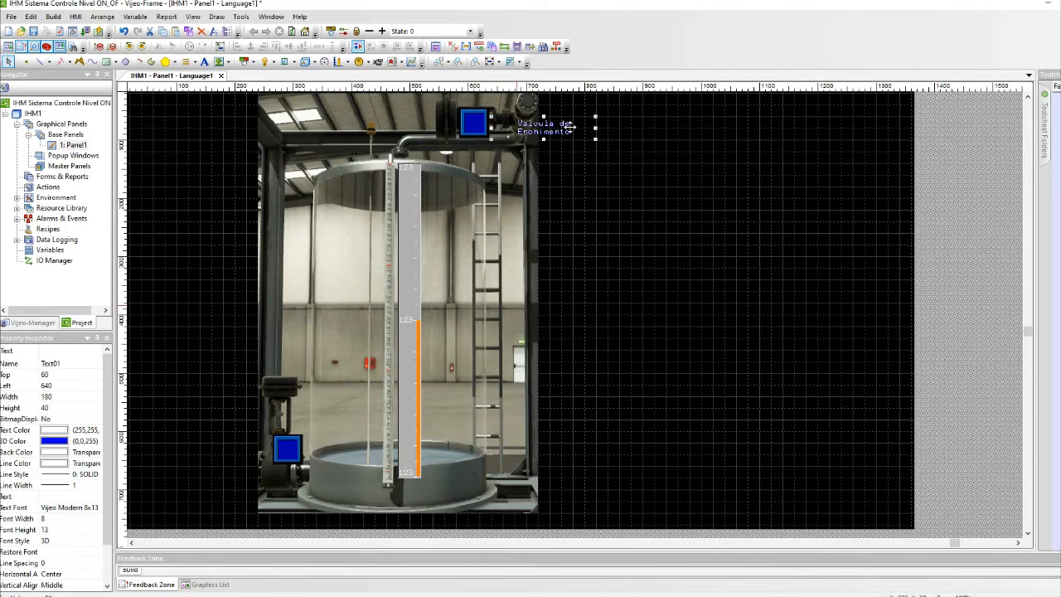
drag(594, 128, 573, 128)
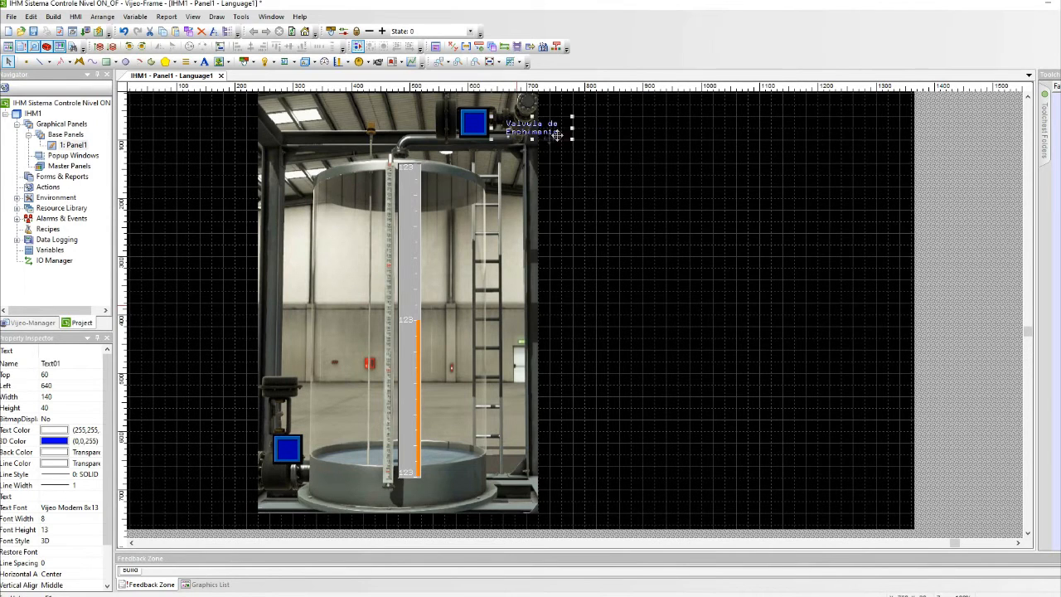
click(593, 194)
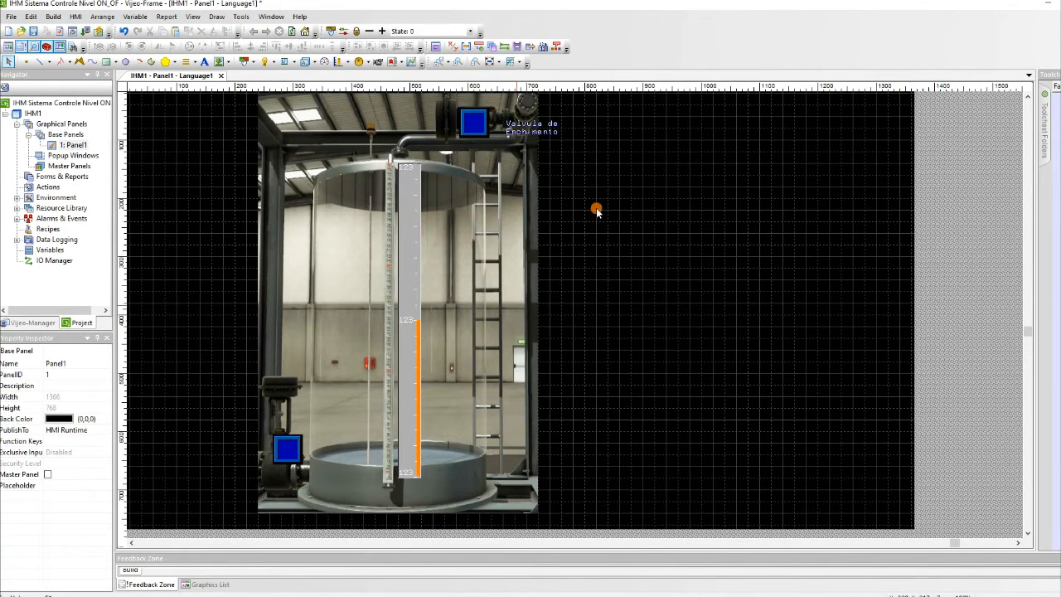
Step: Duplicate the filling valve label and place the copy beside the discharge valve lamp at top 620 and left 120
click(531, 136)
key(ctrl+d)
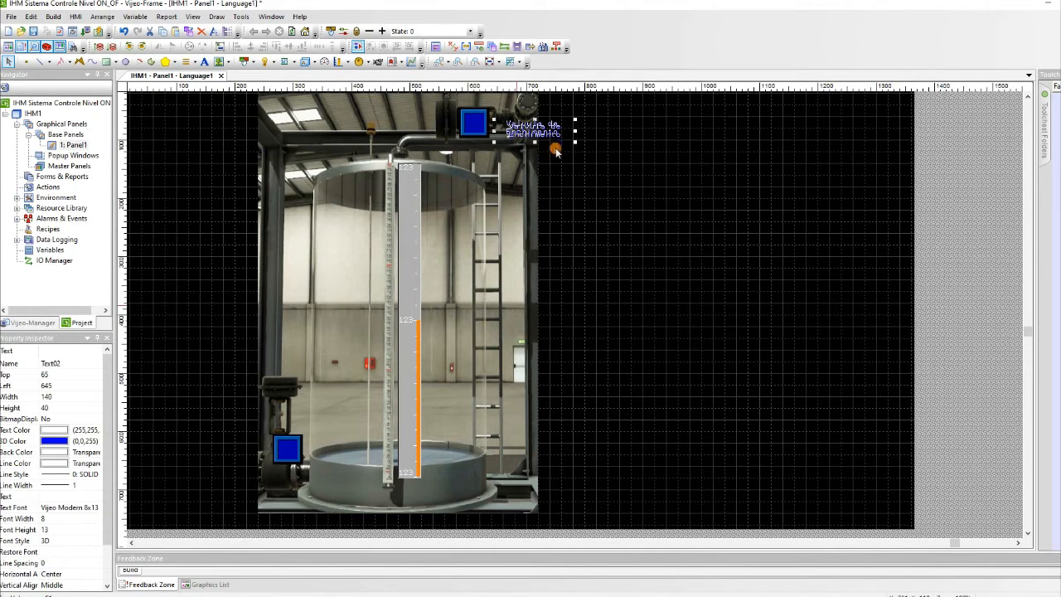
drag(456, 365, 245, 465)
double_click(235, 453)
click(523, 263)
key(Escape)
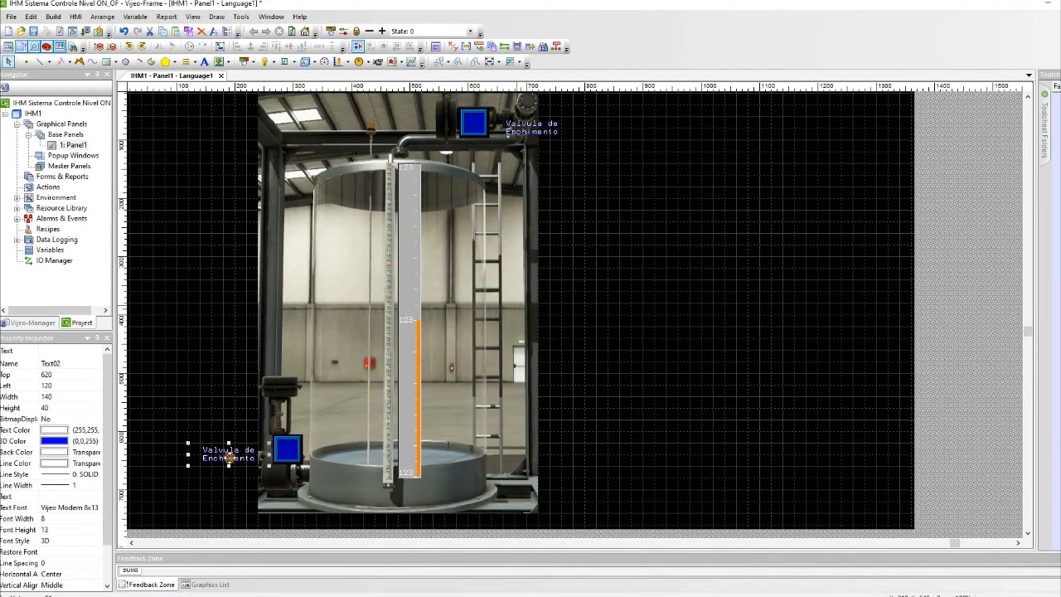
Step: Change the copied label's text to "Valvula de Descarga" and move it slightly closer to the discharge valve lamp
double_click(235, 453)
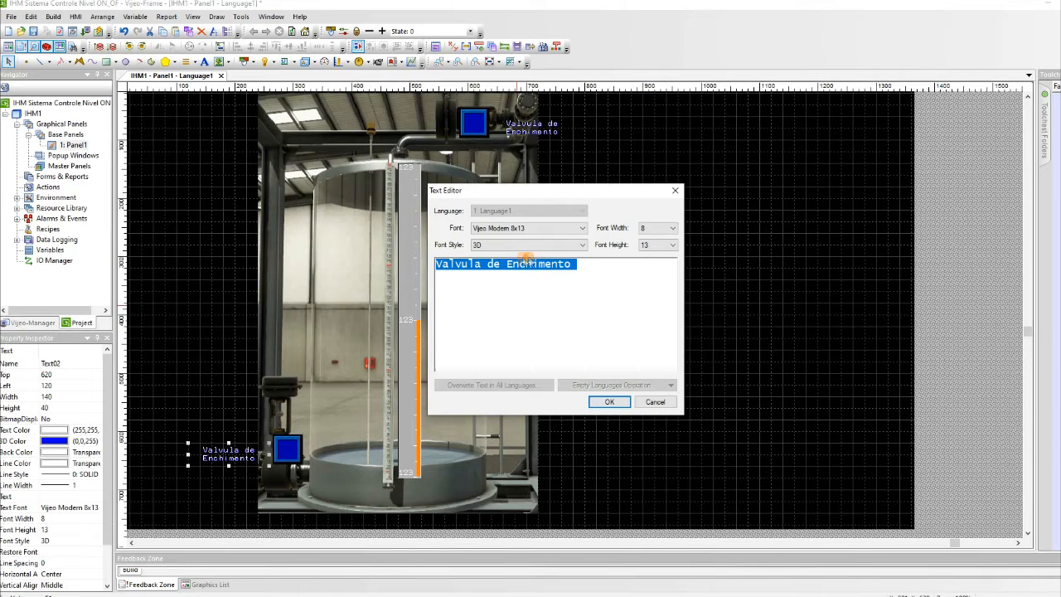
click(549, 268)
drag(505, 263, 582, 267)
text(de Des)
key(BackSpace)
key(BackSpace)
key(BackSpace)
text(Desca)
click(608, 401)
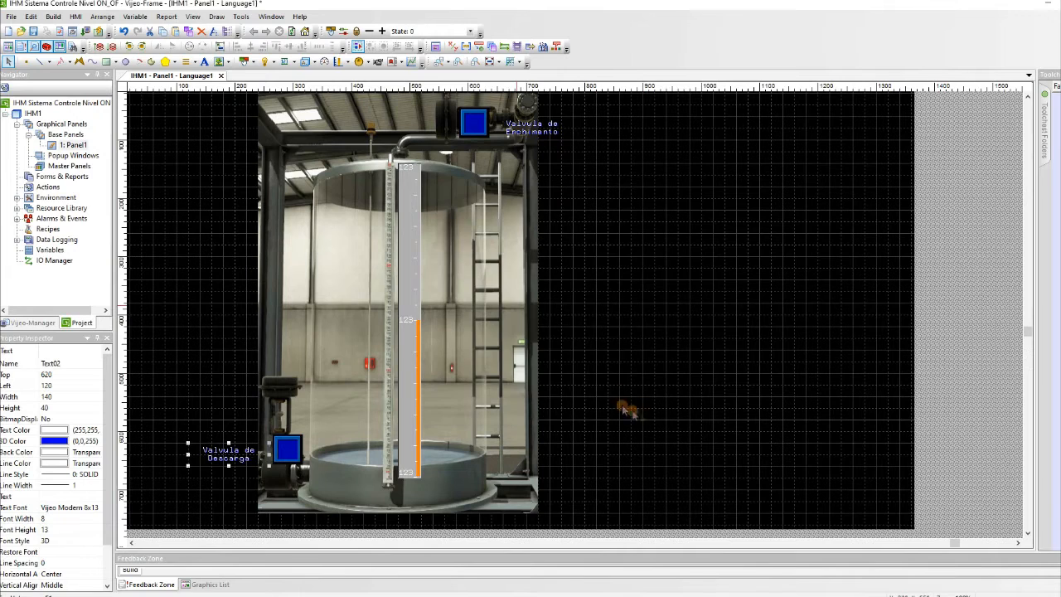
drag(230, 450, 241, 450)
click(565, 454)
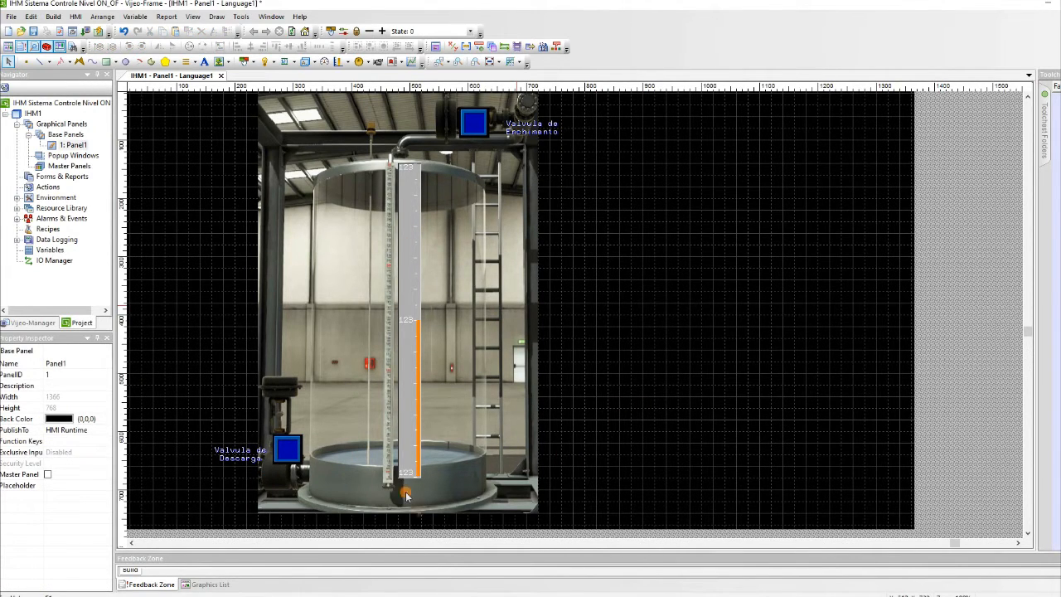
Step: Duplicate the discharge valve label and place the copy just below the level bar graph, at top 680 and left 440
click(240, 451)
key(ctrl+v)
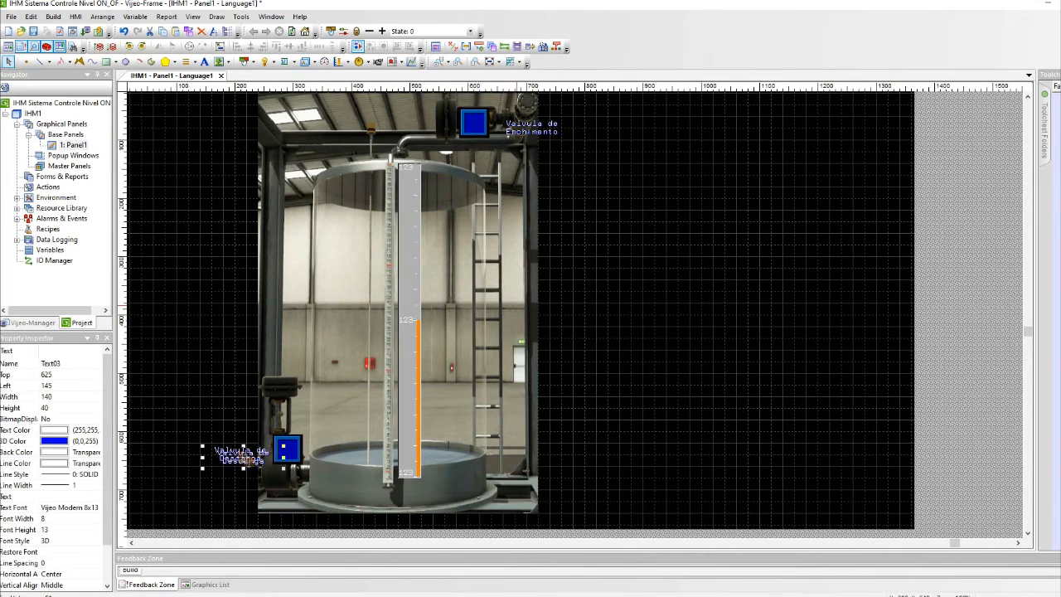
drag(427, 502, 427, 496)
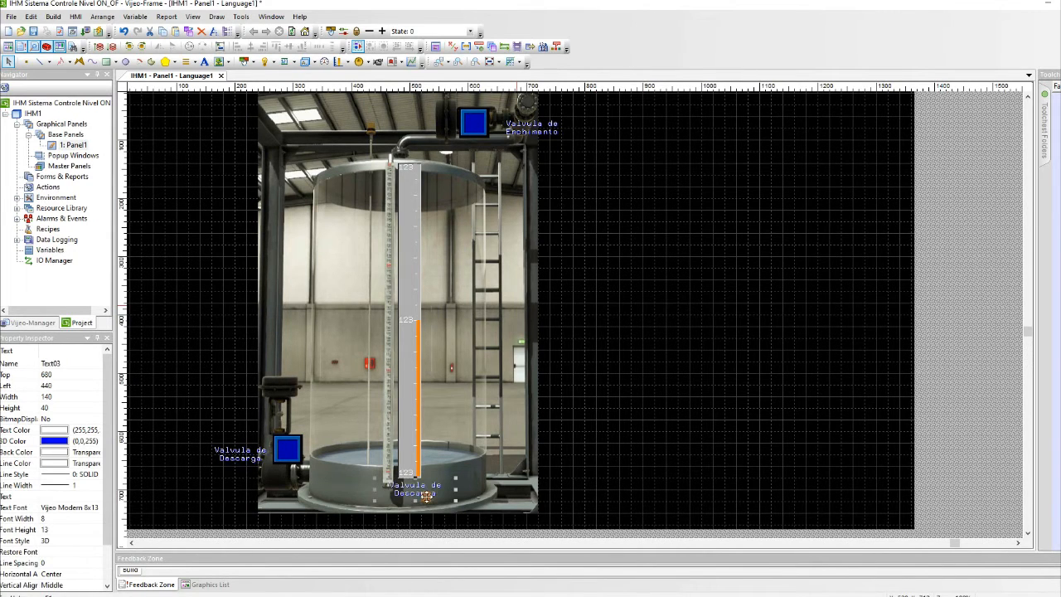
Step: Change the copied label's text to "Nivel" and move it beside the lower end of the bar graph
double_click(427, 494)
drag(587, 263, 396, 264)
text(Nivel)
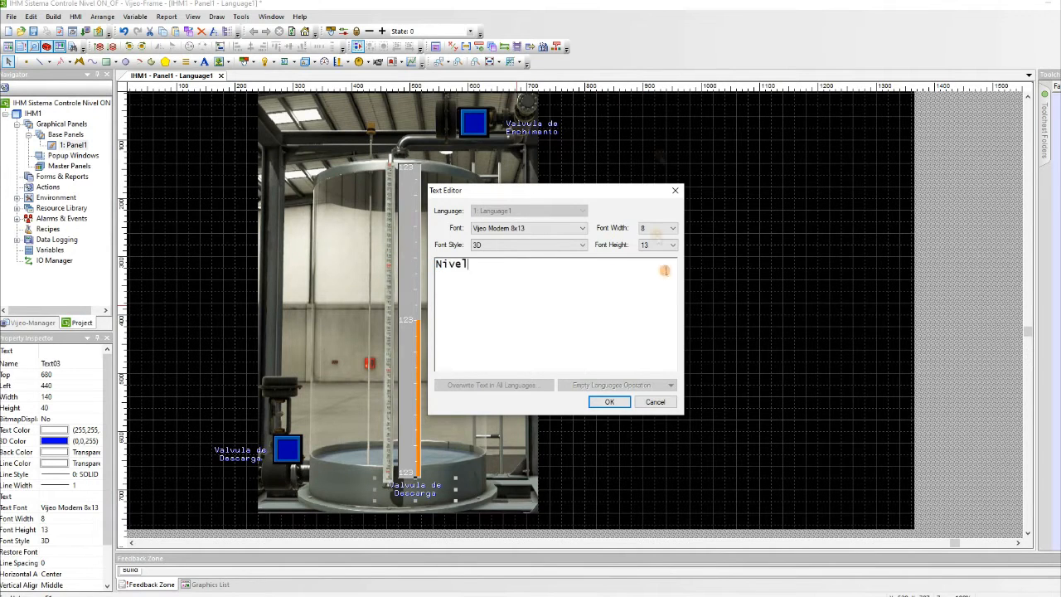
click(610, 401)
drag(457, 479, 478, 468)
click(621, 463)
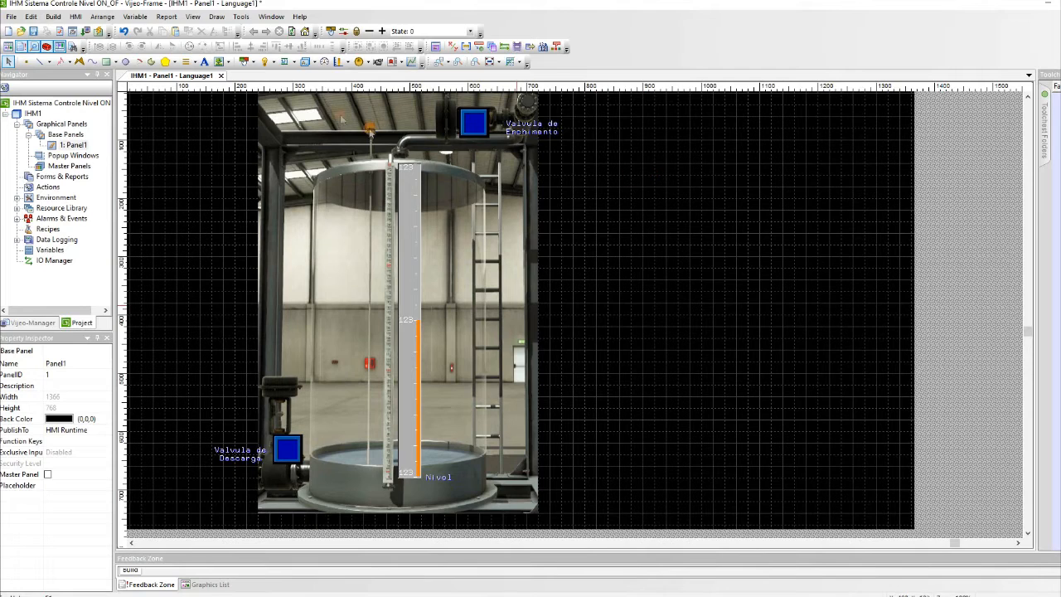
Step: Add a numeric display named "DisplaySetpoint", about 100 wide and 40 high, in the empty upper area beside the tank image
click(287, 65)
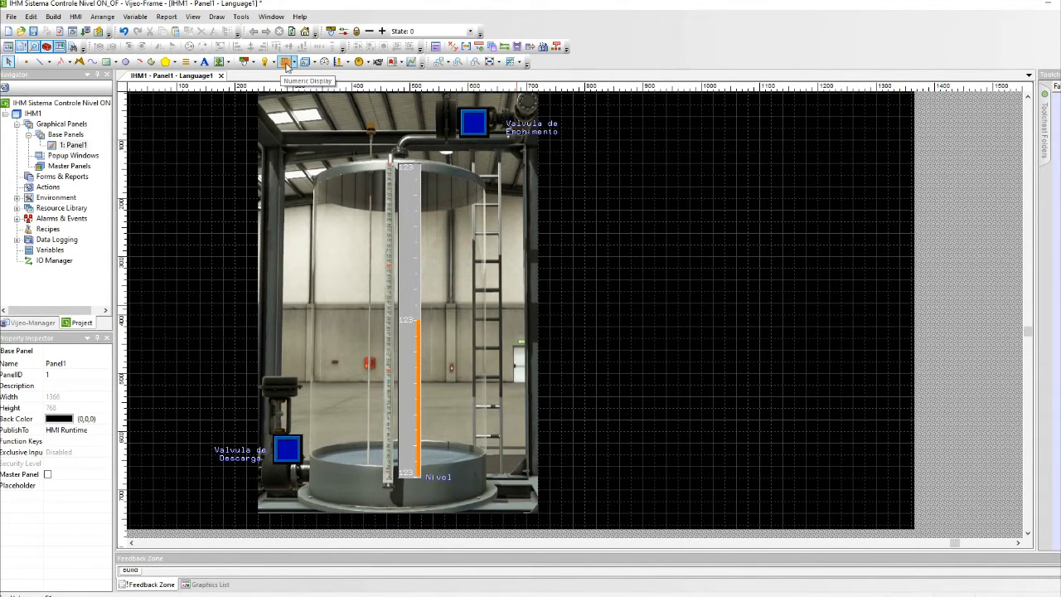
drag(606, 140, 669, 157)
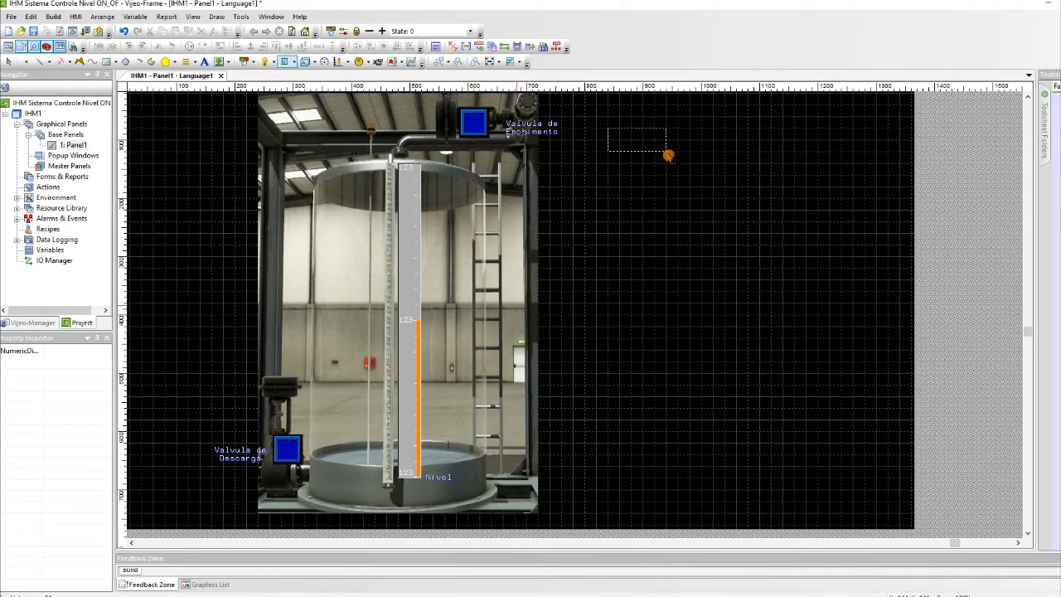
drag(668, 154, 667, 156)
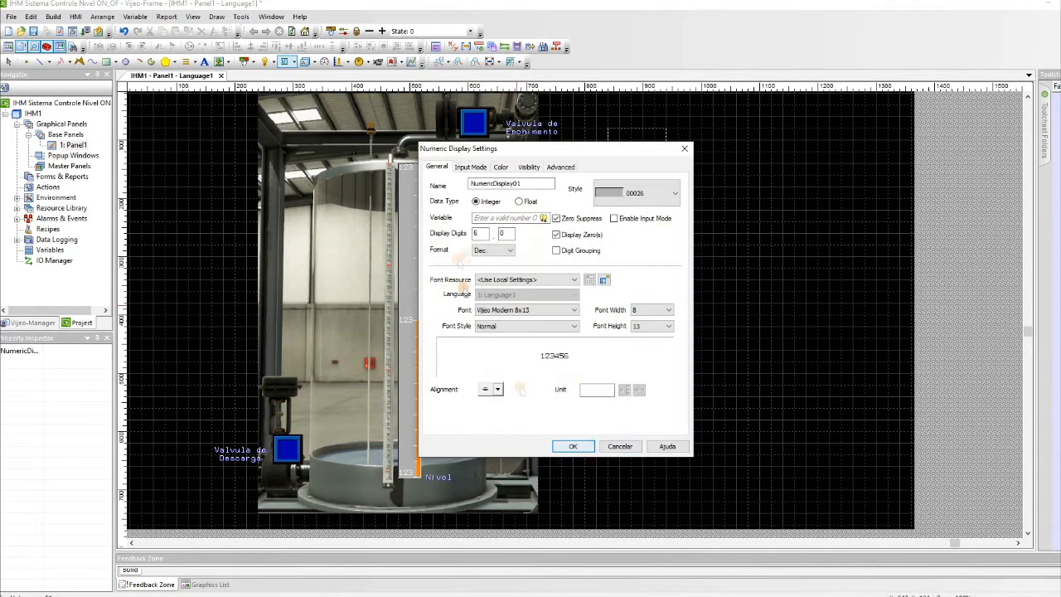
text(Di)
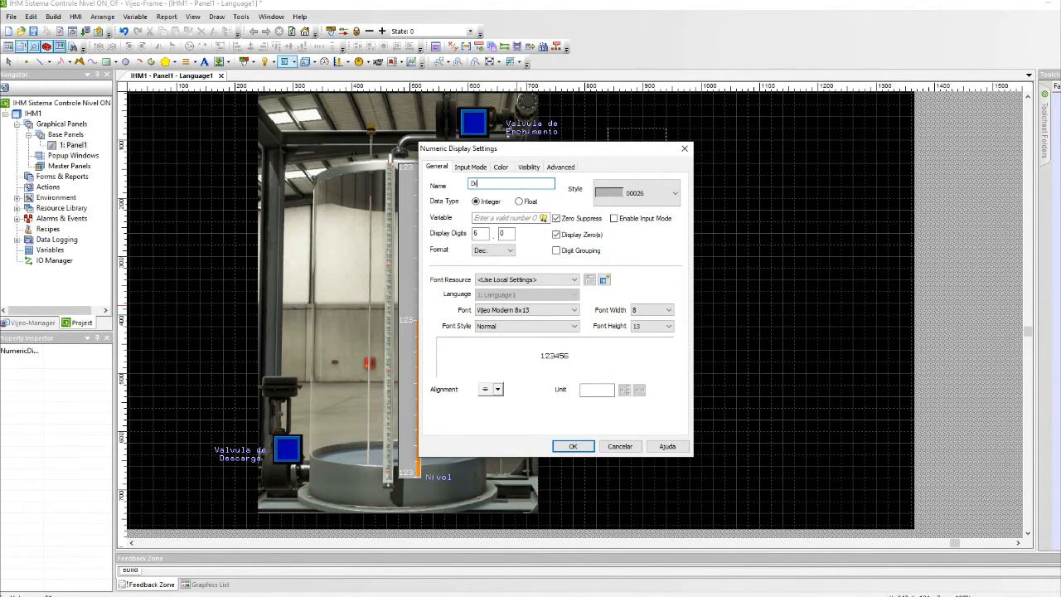
text(splaySetpoint)
click(572, 446)
Step: Copy the filling valve label beside the numeric display and change the copy's text to "SETPOINT"
drag(542, 131, 728, 142)
double_click(728, 143)
text(SETPOINT)
click(609, 401)
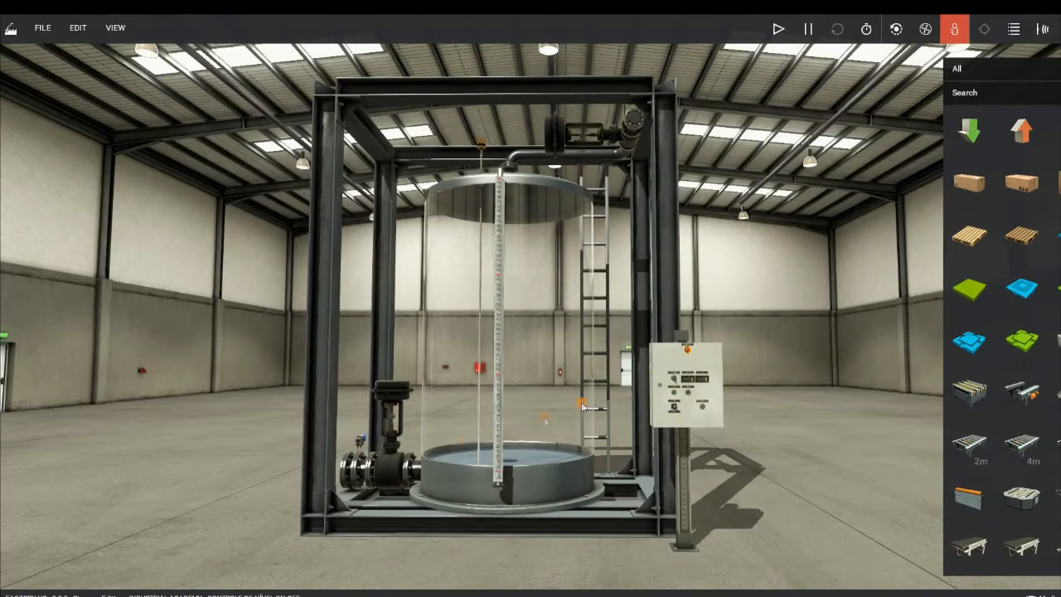
Step: Switch to Factory I/O and examine the buttons, selector and displays on the tank's control panel
scroll(664, 459, up, 5)
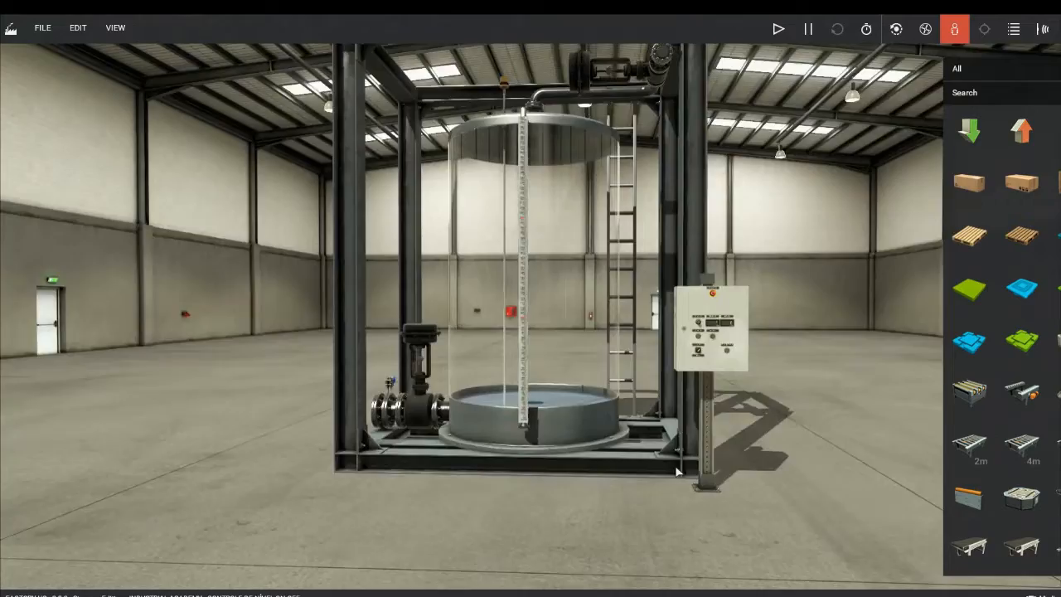
scroll(693, 486, up, 6)
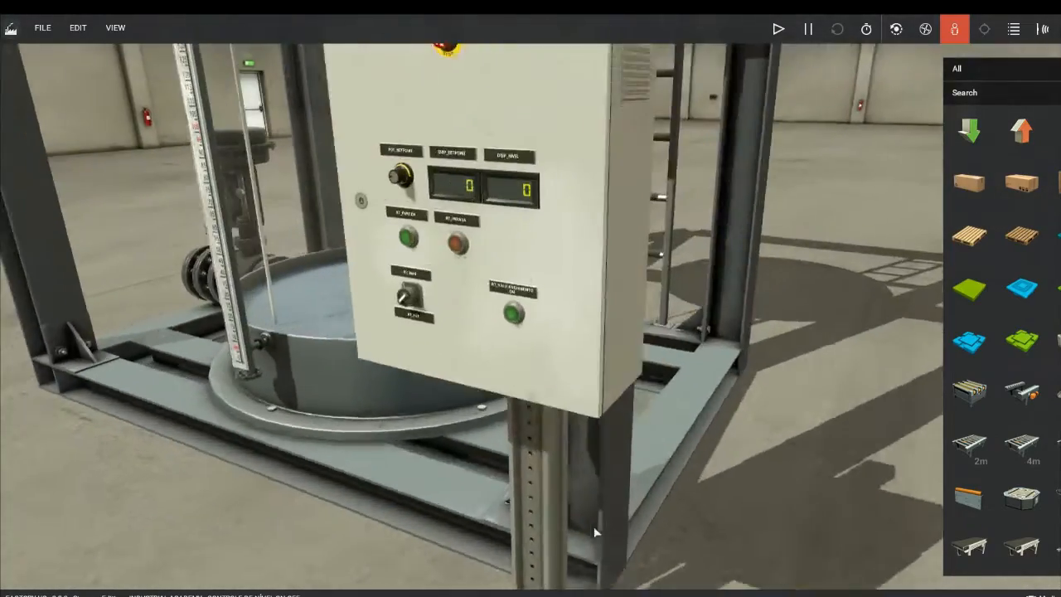
key(d)
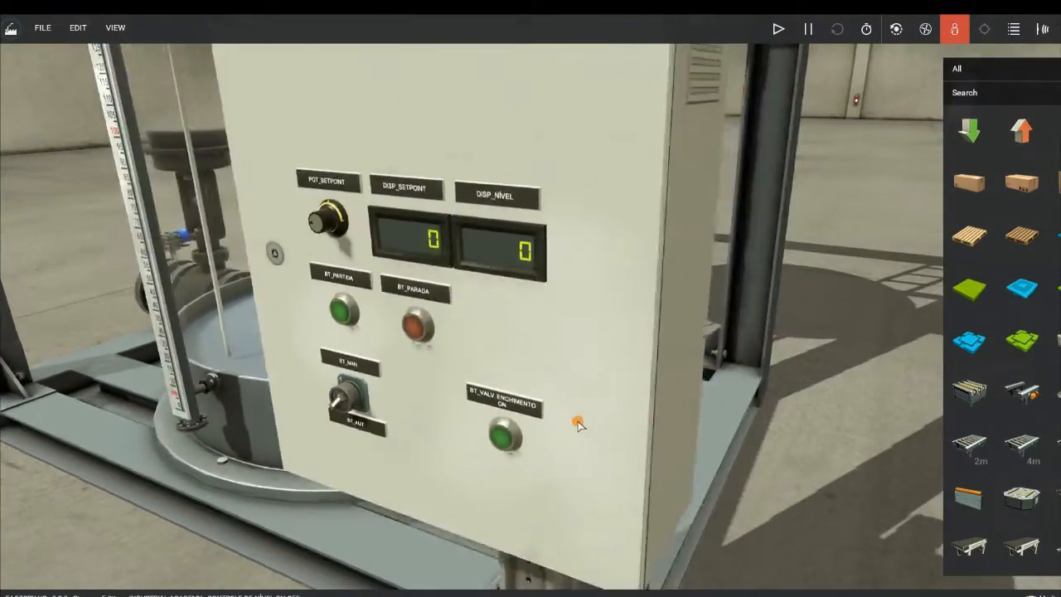
key(a)
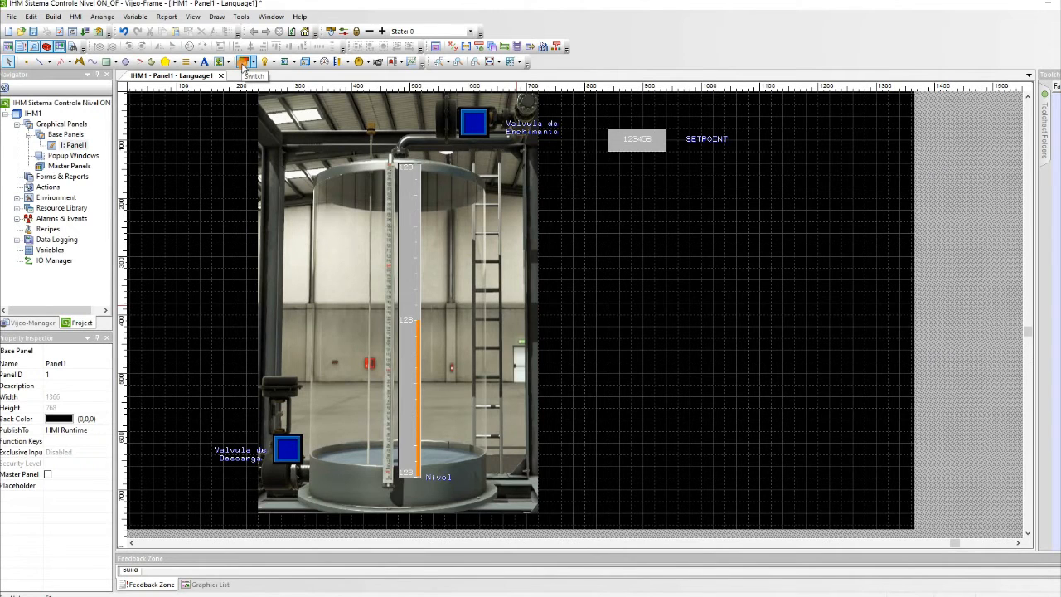
Step: Add a 60 by 60 switch named "Start" below the numeric display, using the green Bitmap style 00002
click(243, 63)
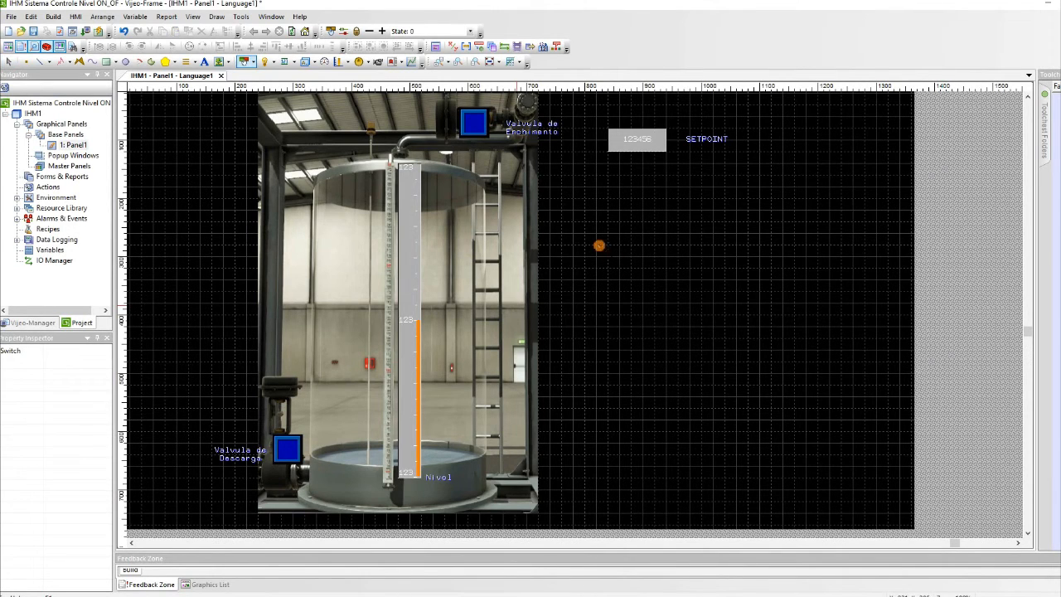
drag(584, 200, 620, 231)
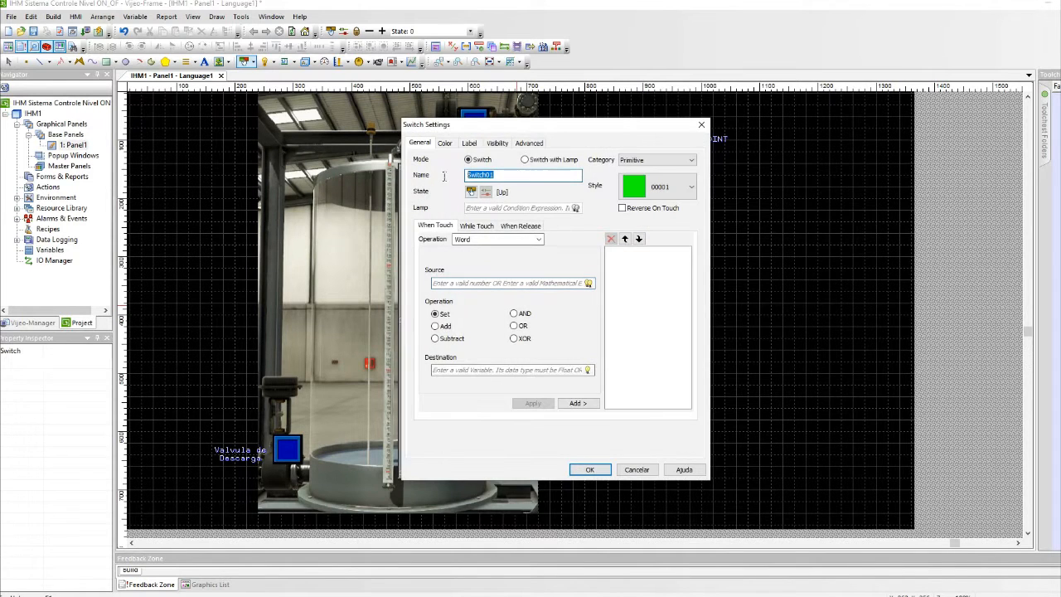
text(sTArt)
click(640, 162)
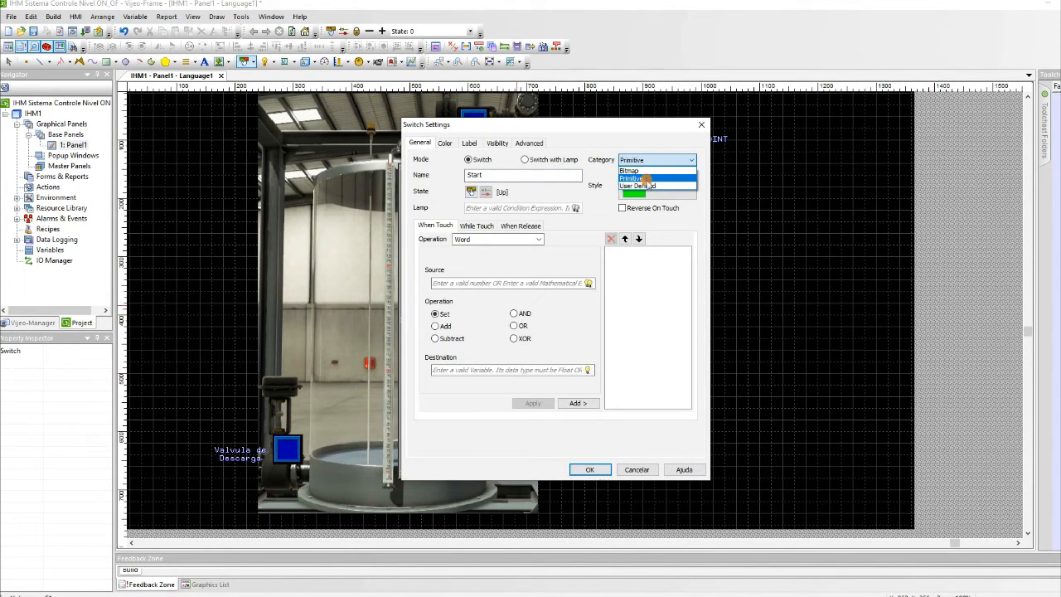
click(632, 170)
click(658, 187)
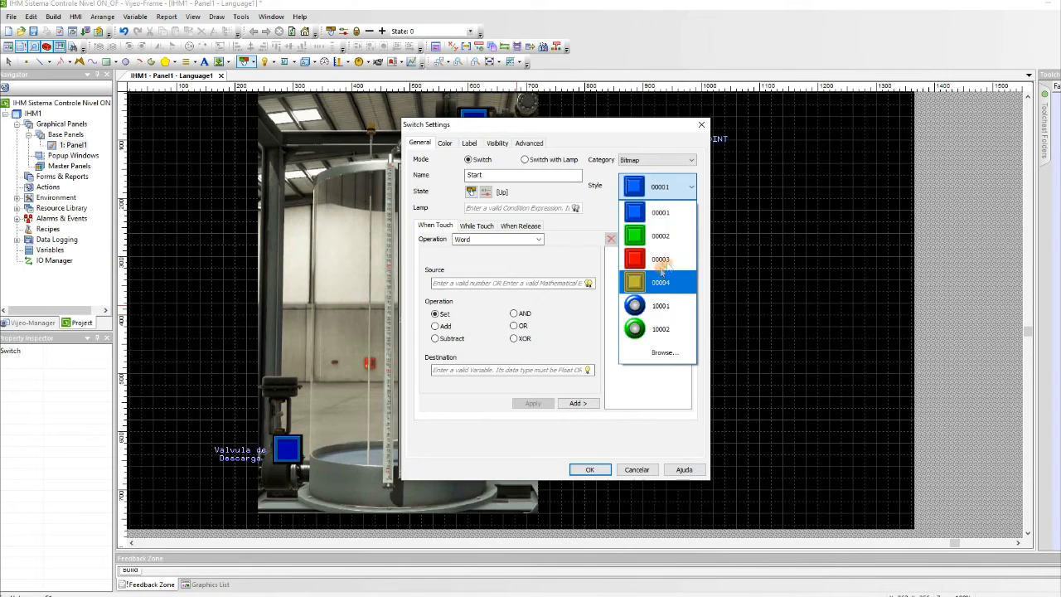
click(658, 238)
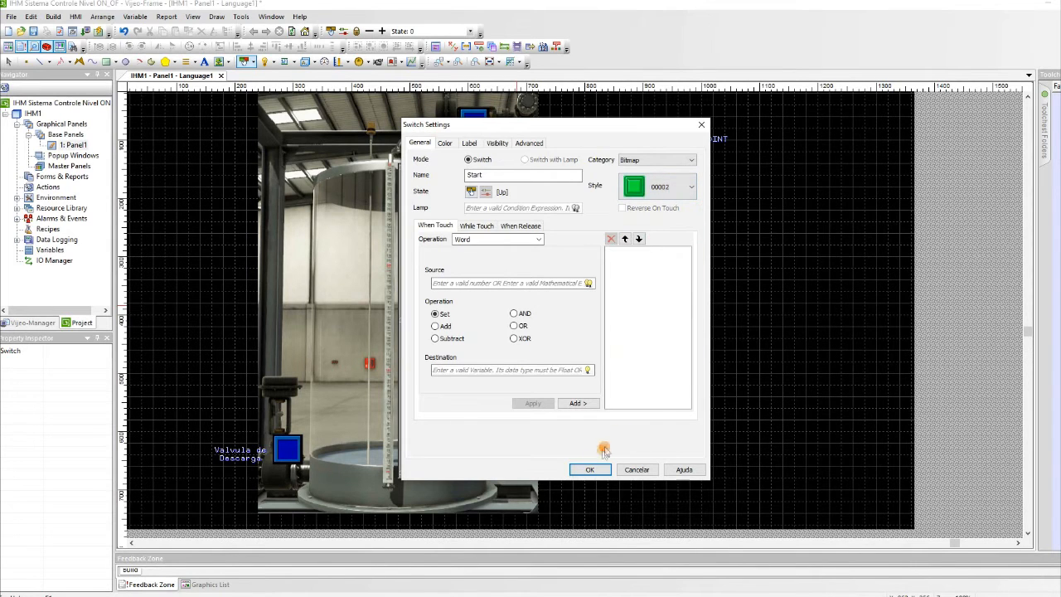
click(589, 470)
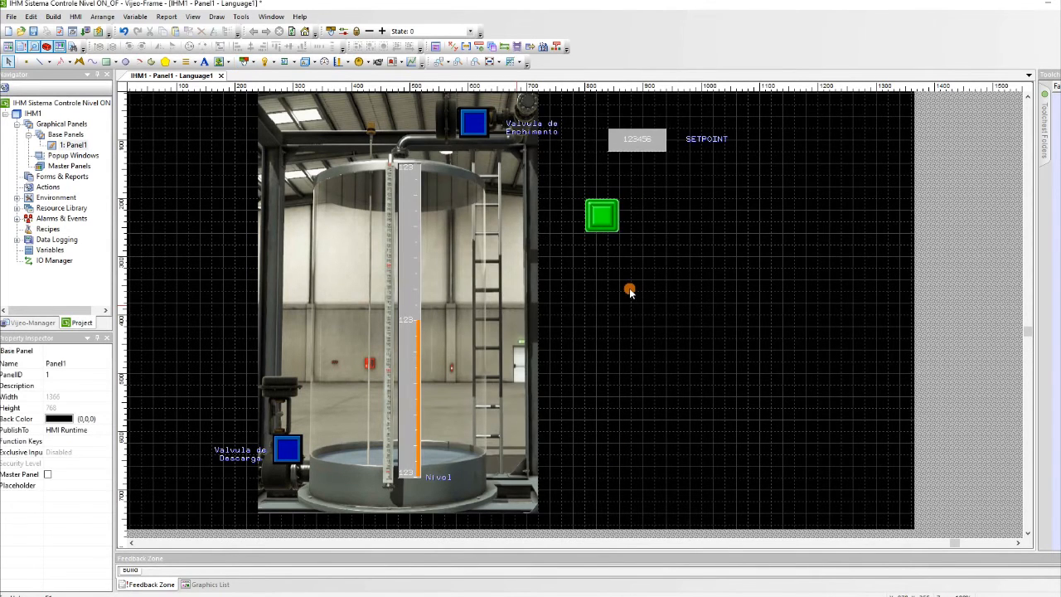
Step: Duplicate the green switch directly below at top 280 and left 800, and give the copy the red style 00003
click(602, 218)
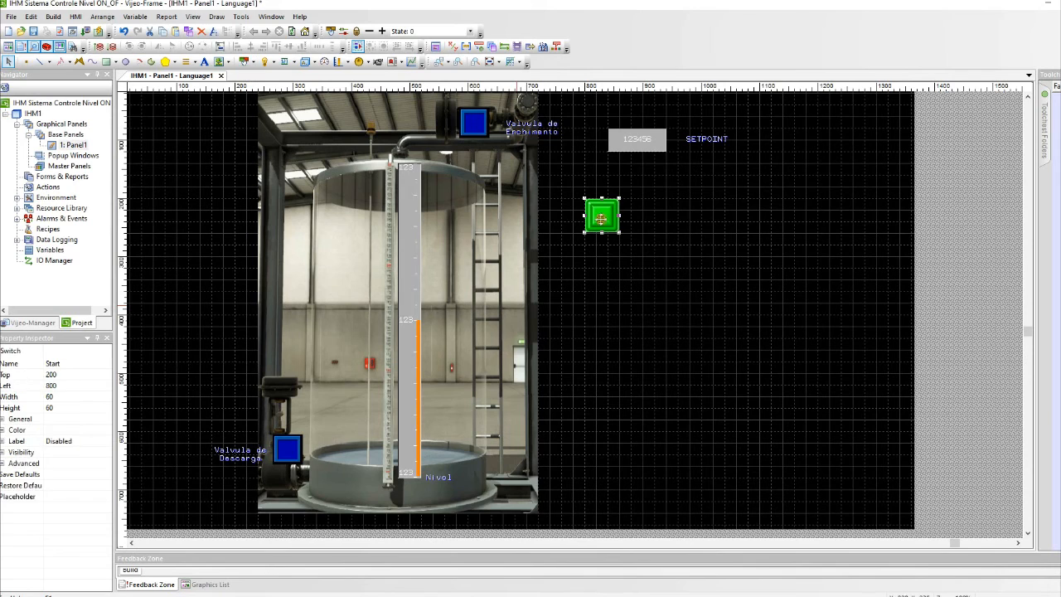
drag(597, 218, 602, 264)
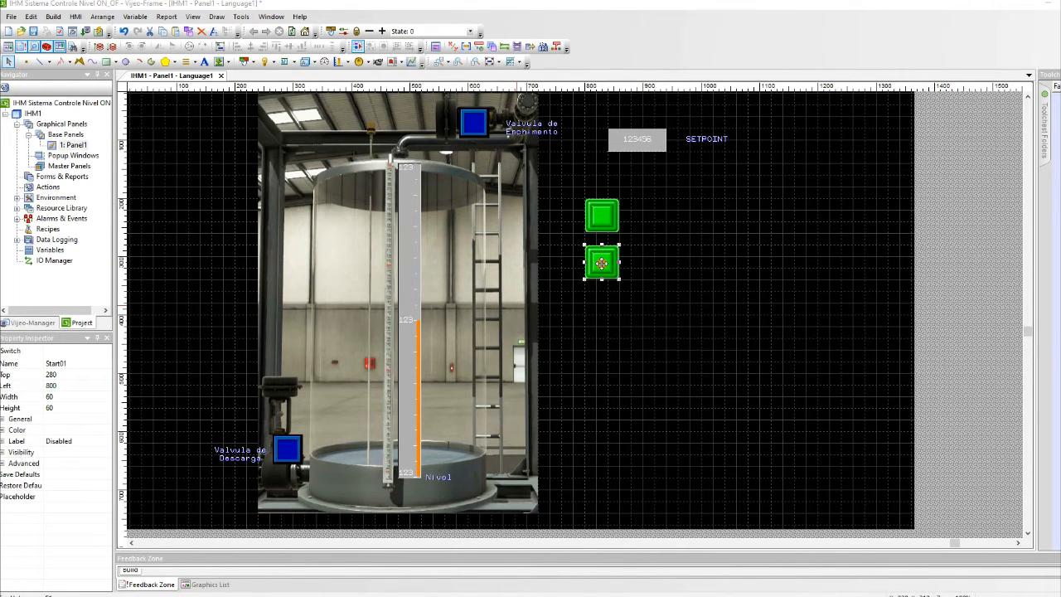
double_click(602, 268)
click(659, 188)
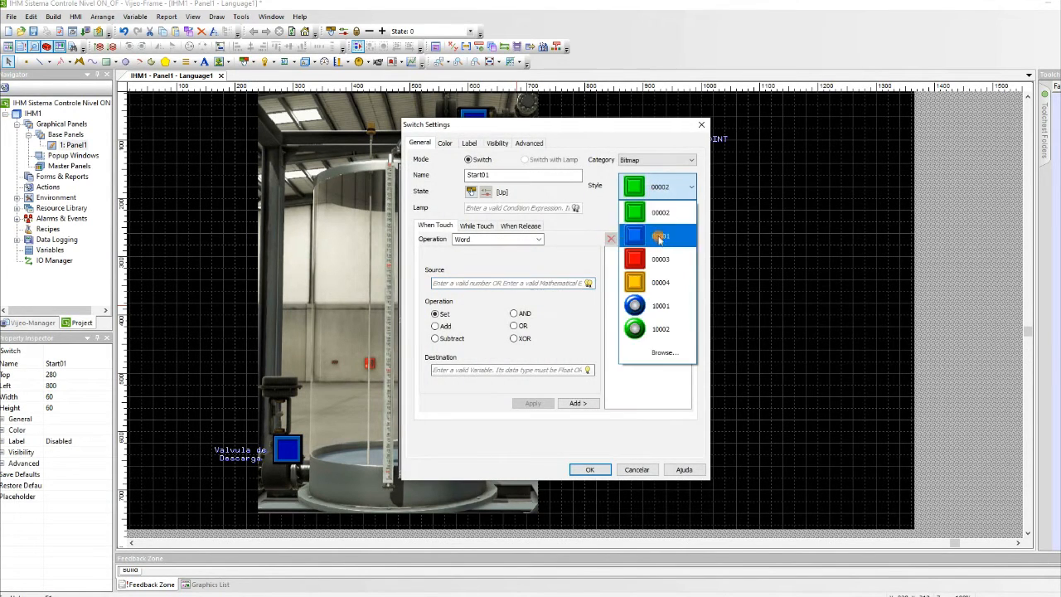
click(661, 260)
click(590, 470)
click(630, 384)
Step: Copy the SETPOINT label beside the green and red switches, with the texts "PARTIDA" and "PARADA"
click(701, 142)
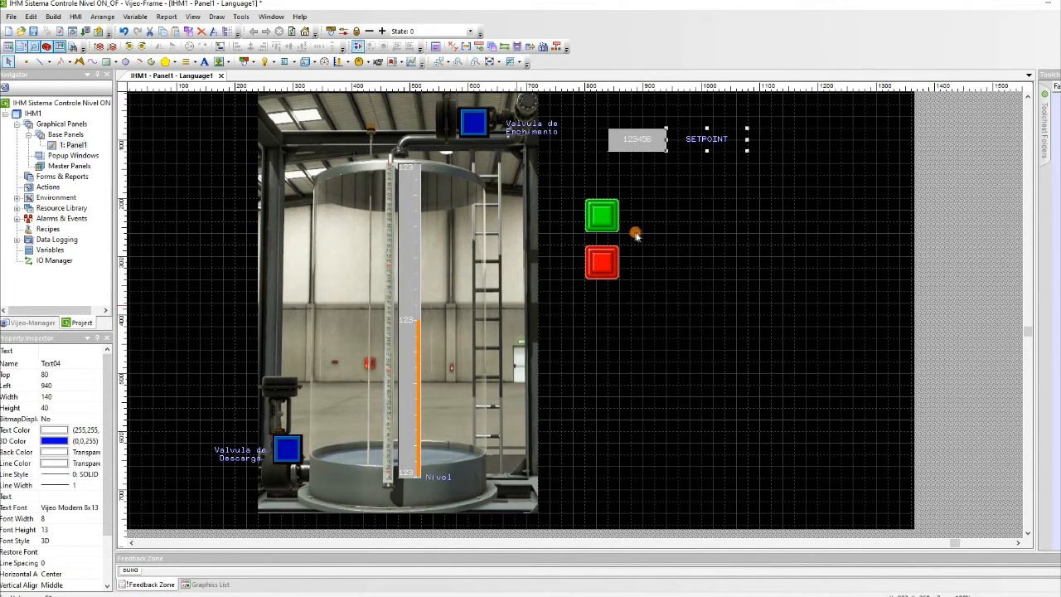
click(635, 355)
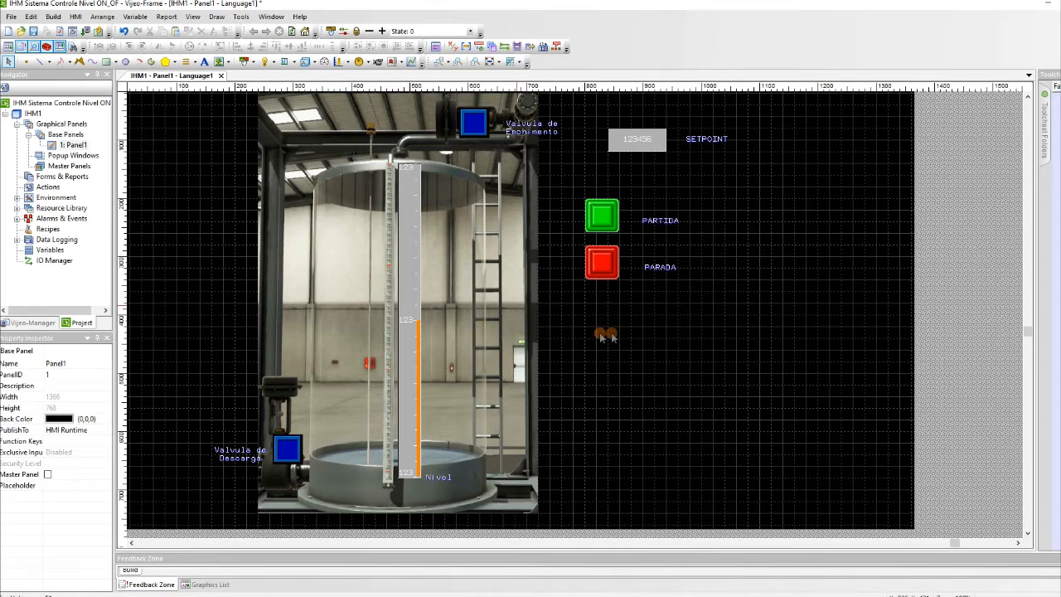
Step: Duplicate the red switch together with its PARADA label and place the copies directly below, with the switch at top 360
click(603, 281)
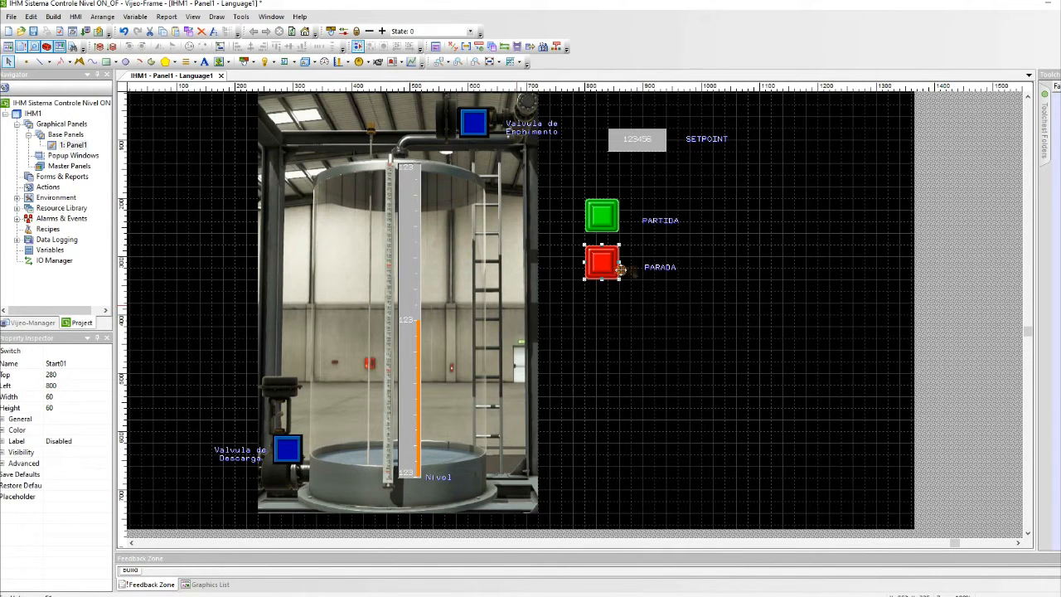
click(610, 302)
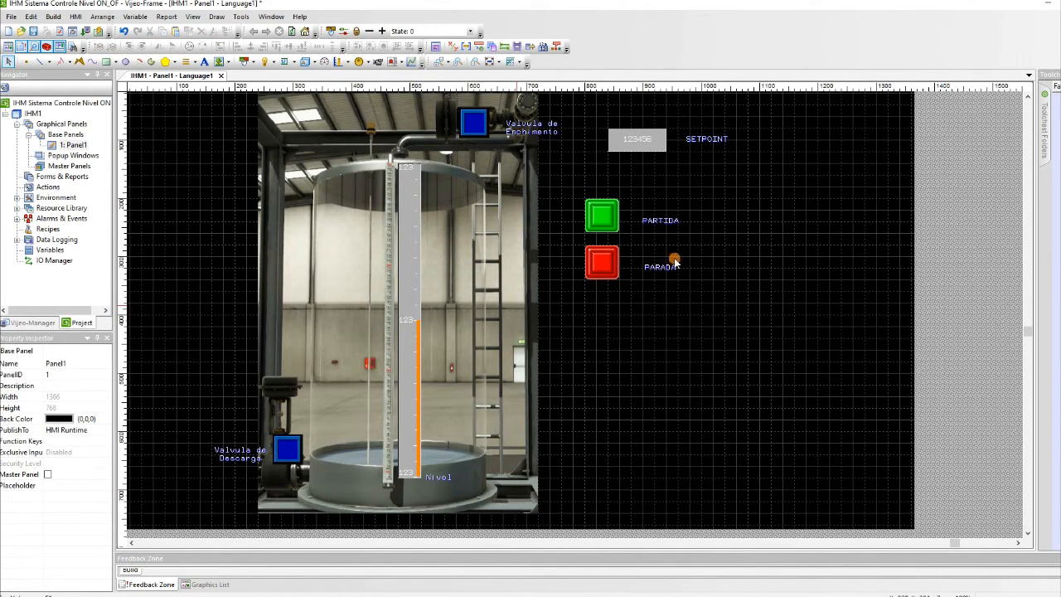
drag(569, 319, 709, 239)
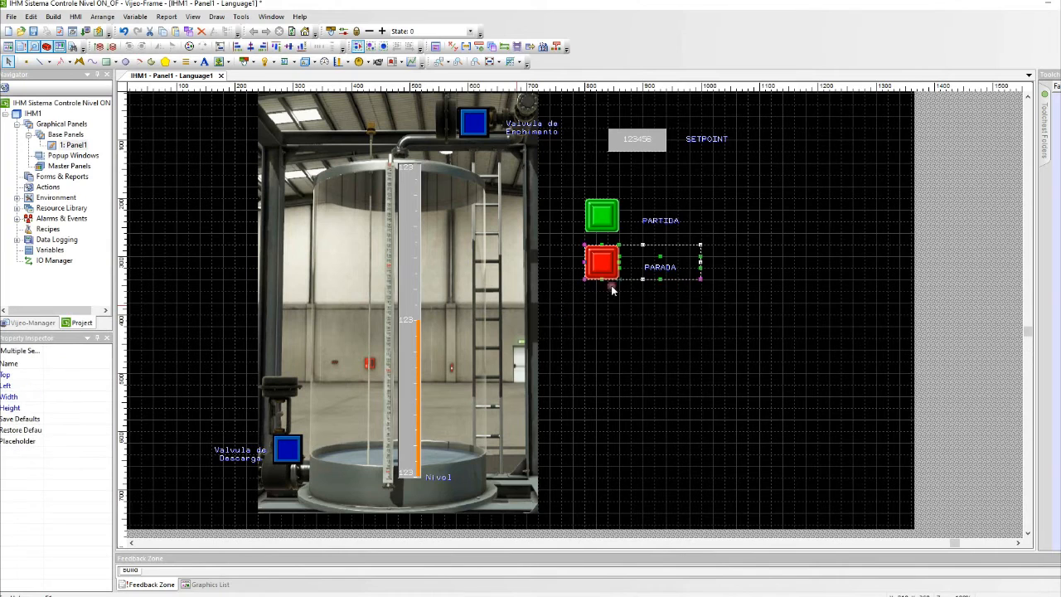
key(ctrl+v)
click(622, 365)
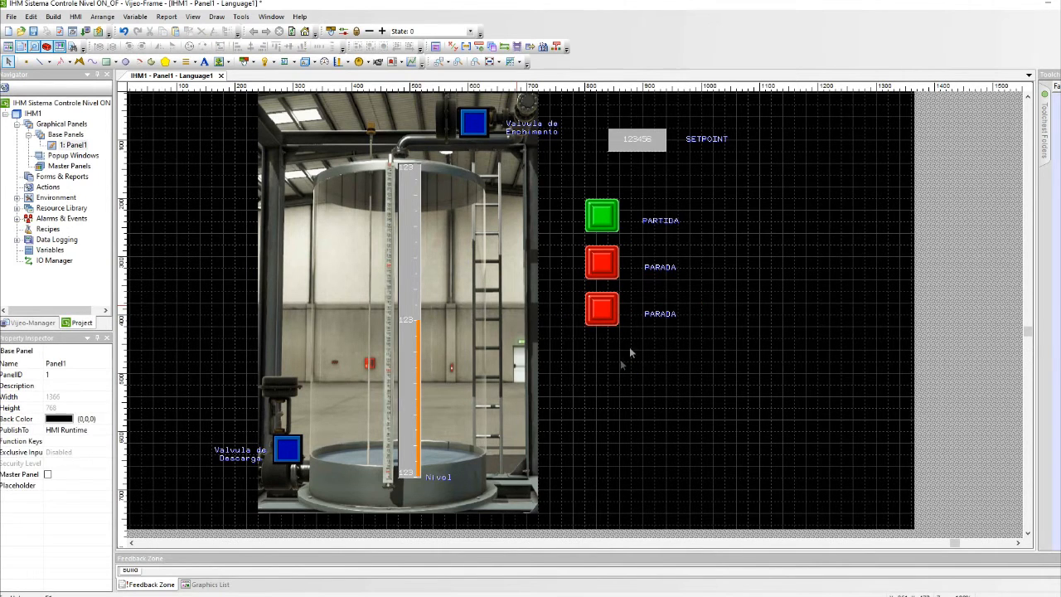
Step: Change the lowest label's text to "VALVULA_ENCHIMENTO_ON" and widen it to about 240
double_click(655, 314)
text(VAL)
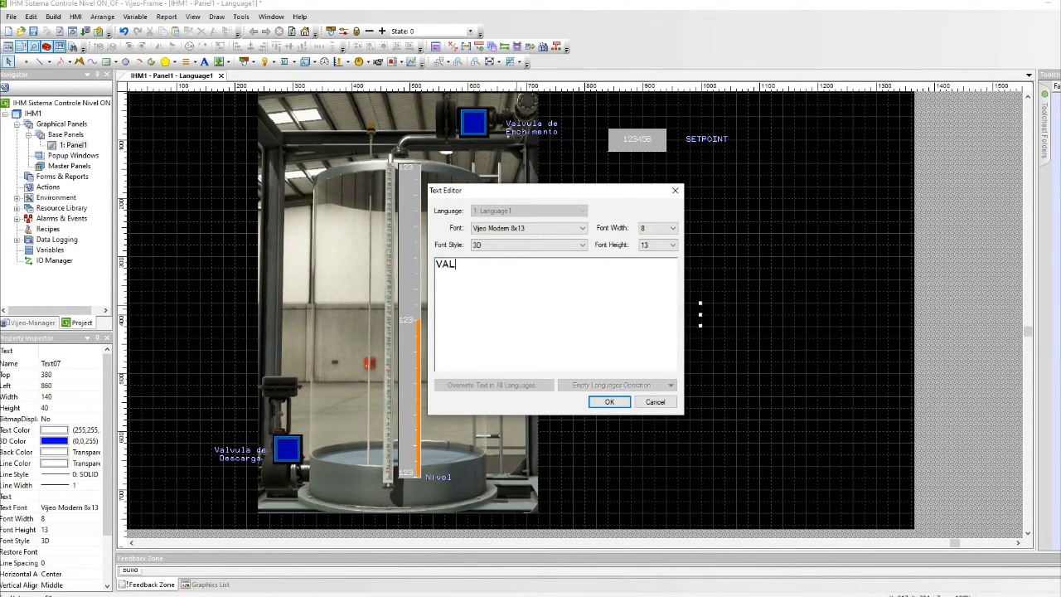
text(VULA_ENCHIMENTO_ONN)
click(610, 402)
drag(701, 318, 760, 318)
Step: Change the lowest switch to the blue bitmap style and save the project
click(610, 316)
double_click(610, 315)
click(659, 186)
click(639, 267)
click(591, 470)
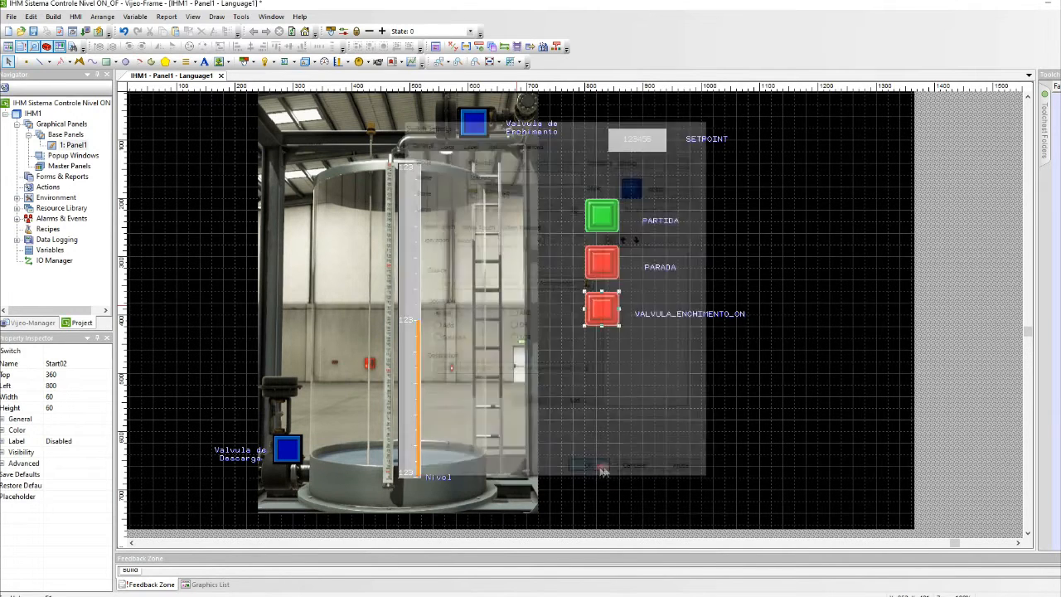
click(34, 32)
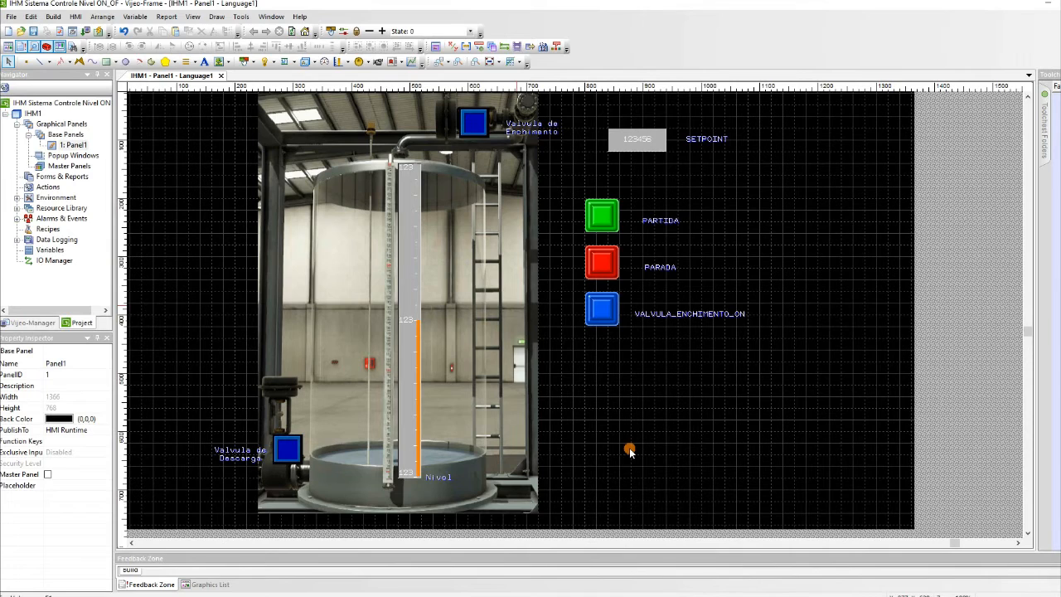
Step: Add a circular selector named "am", about 60 by 60, and place it directly below the blue switch
click(359, 63)
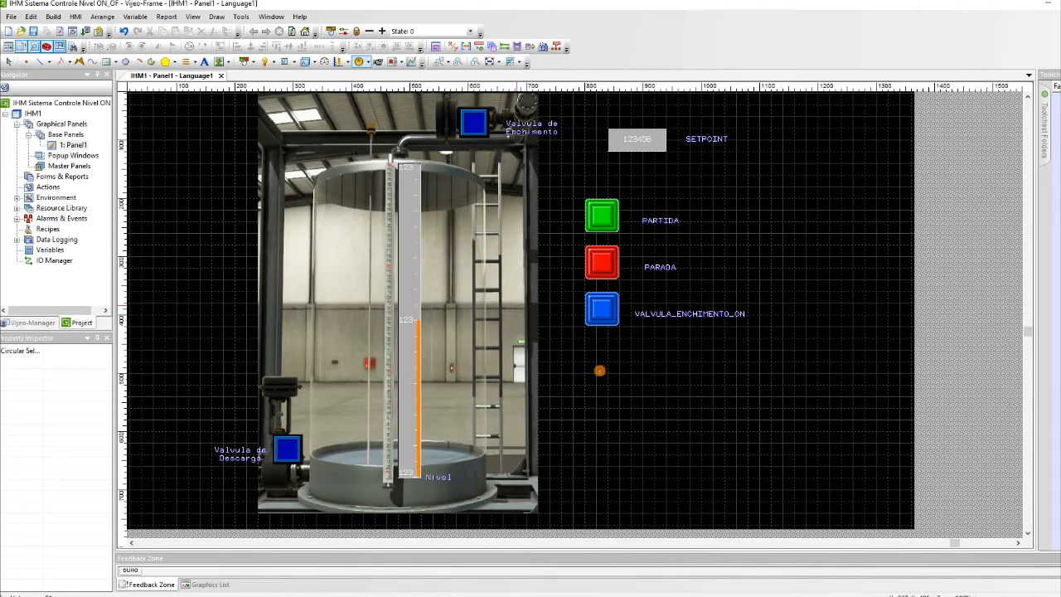
drag(608, 381, 635, 410)
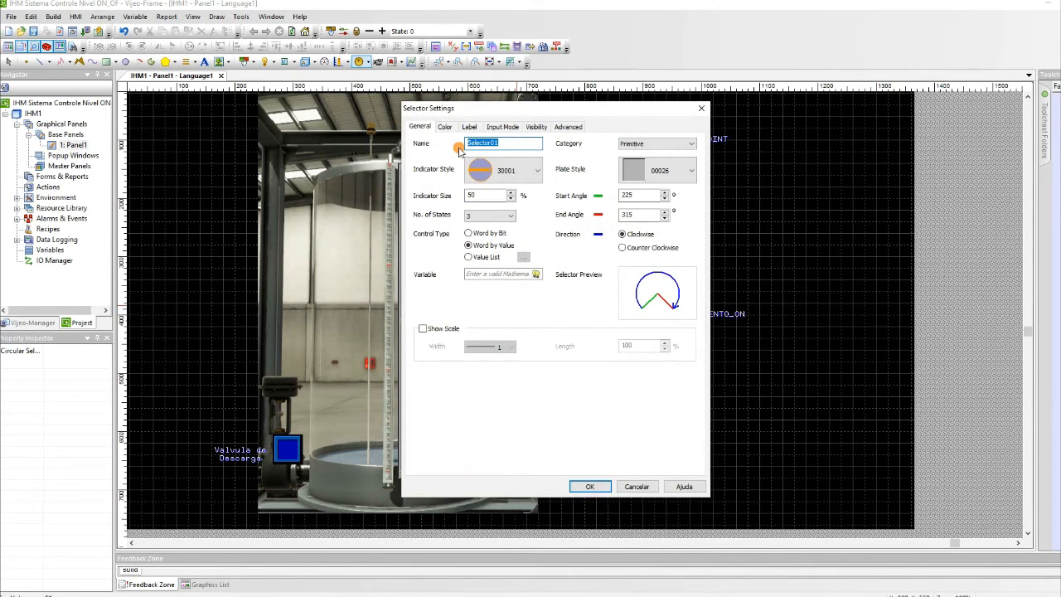
text(am)
click(590, 487)
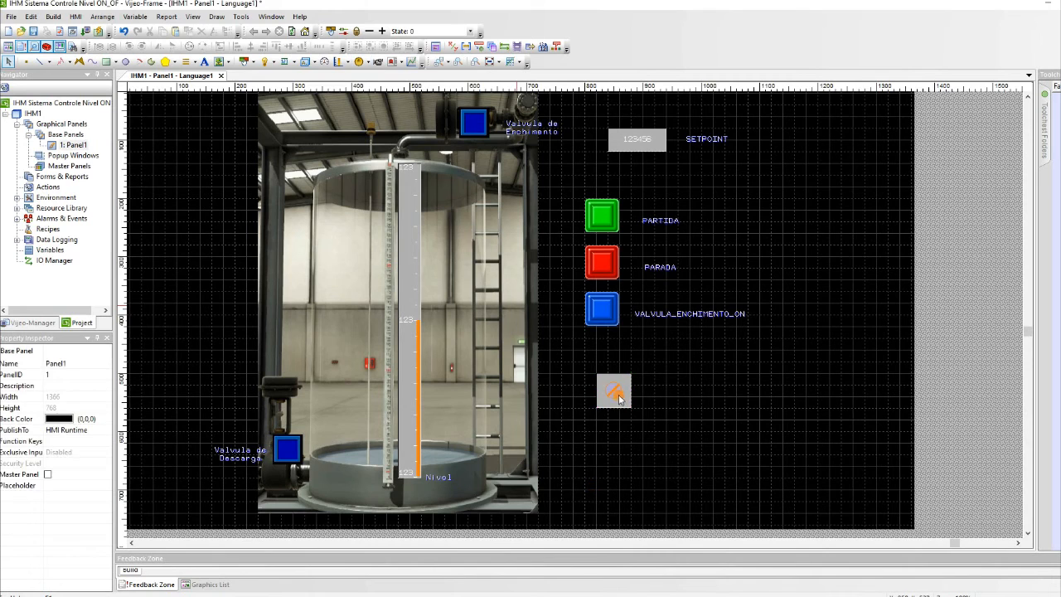
drag(615, 395, 604, 360)
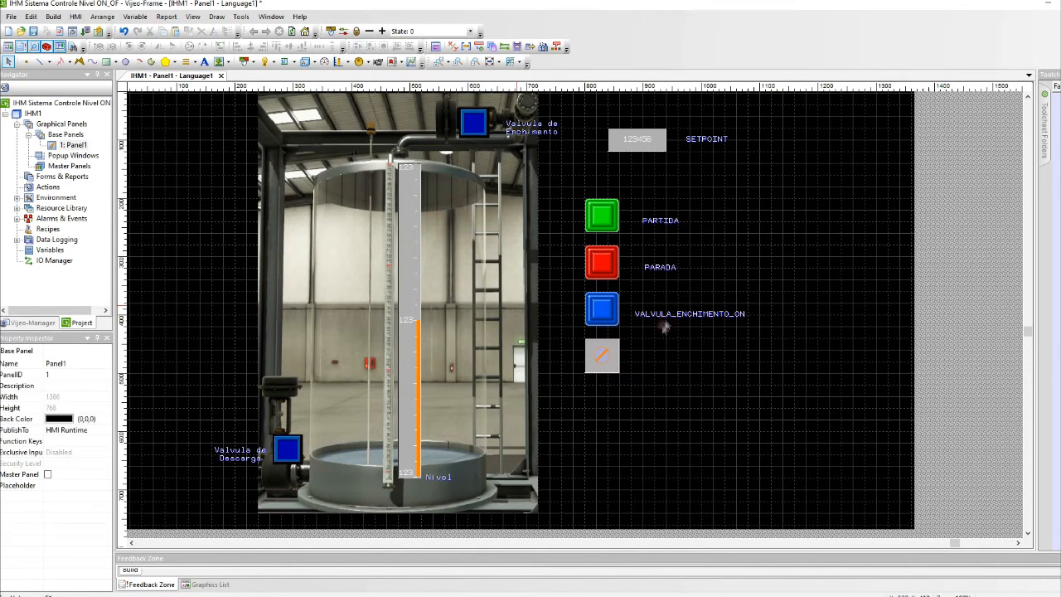
Step: Add an "AUT/MAN" label beside the selector from a copy of the VALVULA_ENCHIMENTO_ON label, aligned with the labels above
click(668, 315)
drag(668, 315, 675, 362)
double_click(675, 362)
text(AUTOM)
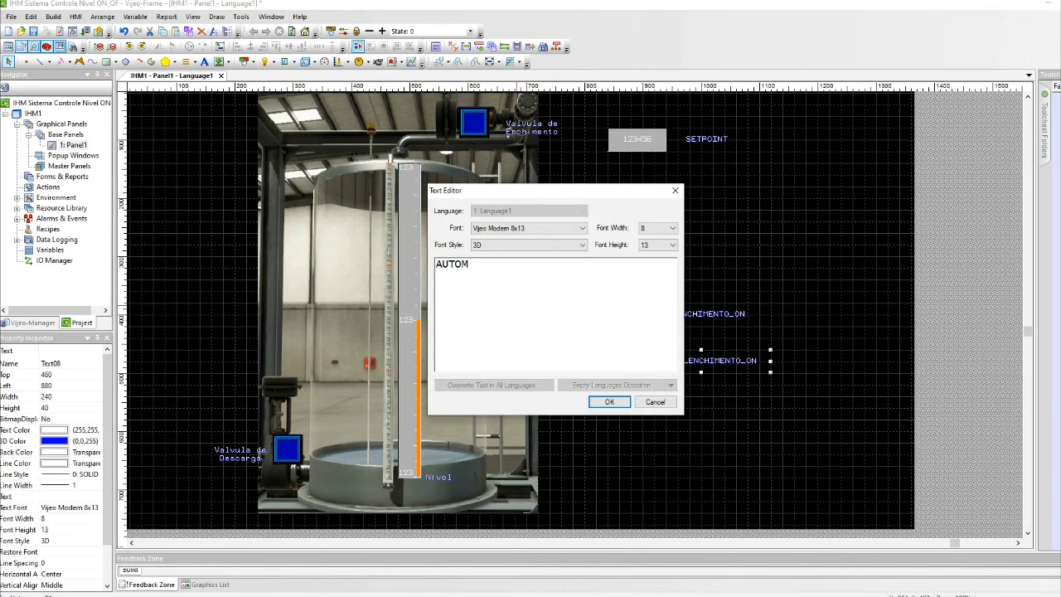
text(/MAN)
click(609, 401)
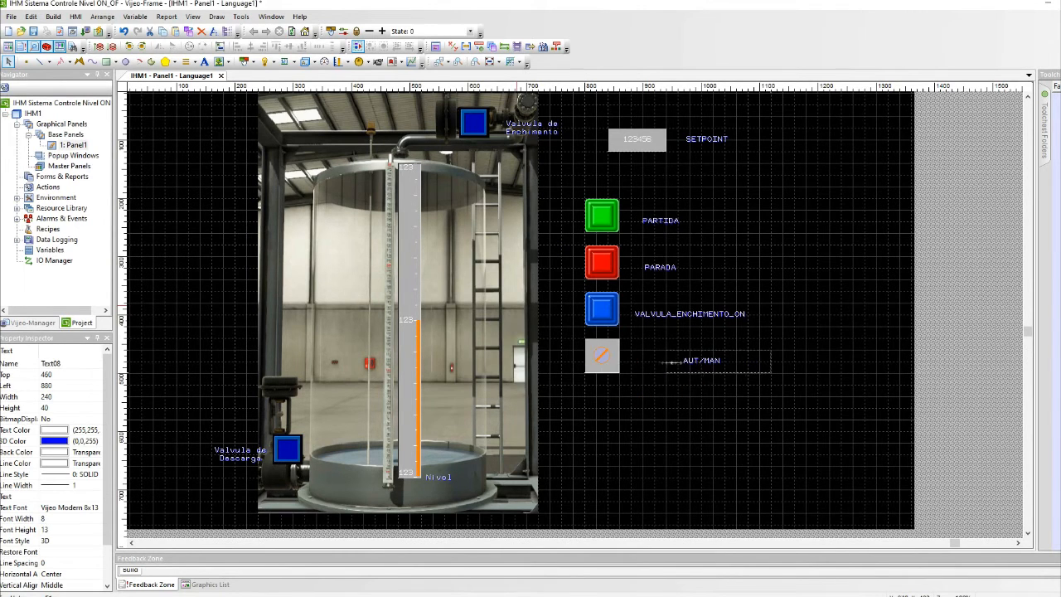
drag(688, 368, 620, 368)
click(718, 400)
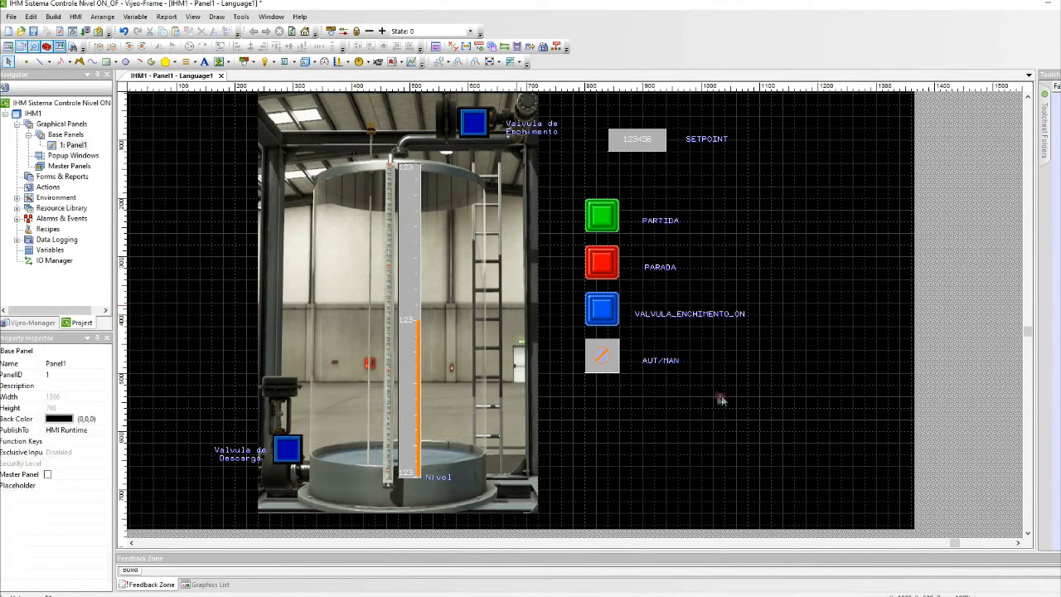
click(671, 317)
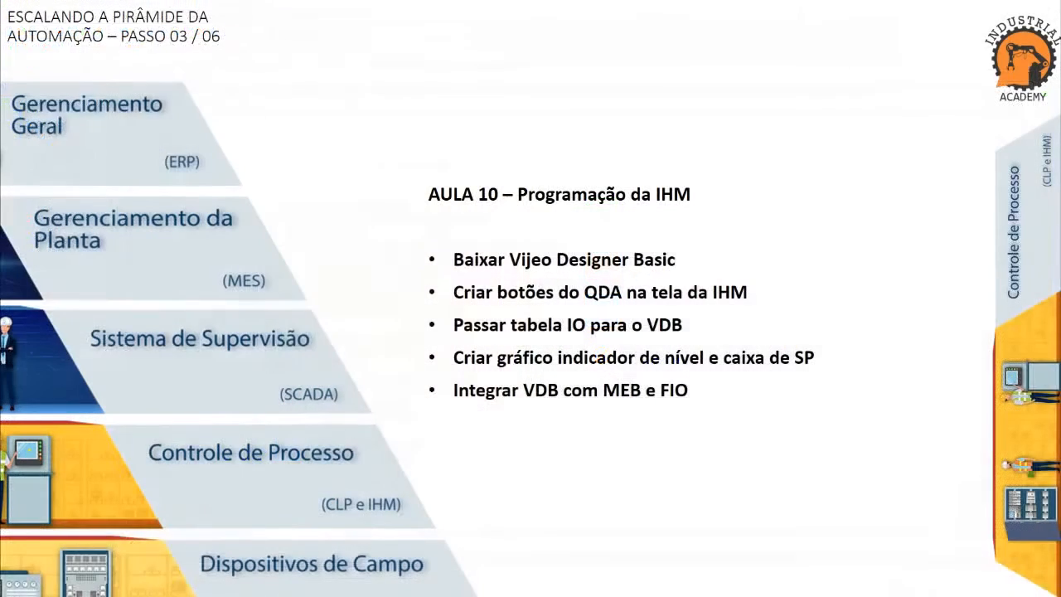